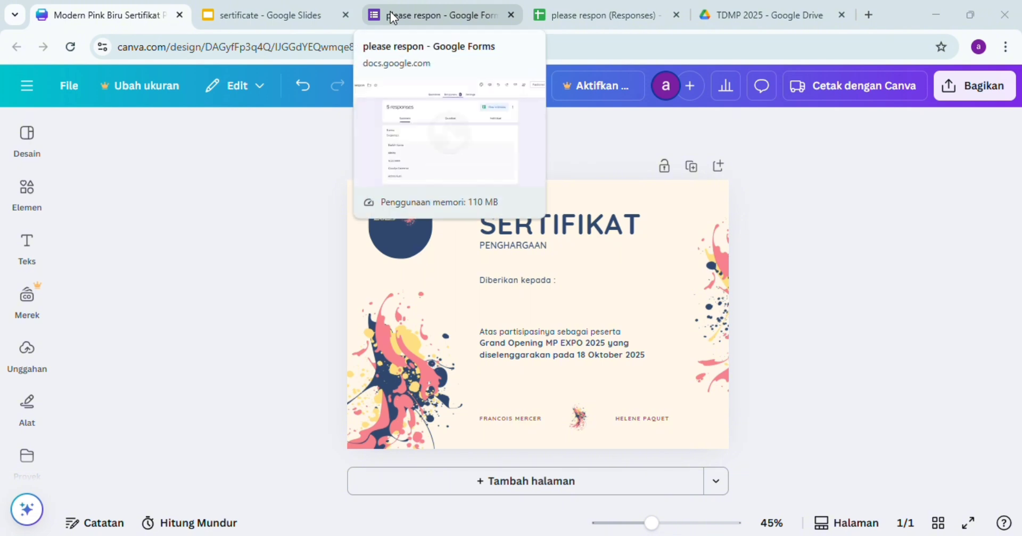
Review the form responses and their linked spreadsheet, the Canva certificate, the blank sertificate presentation and the TDMP 2025 Drive folder
click(390, 11)
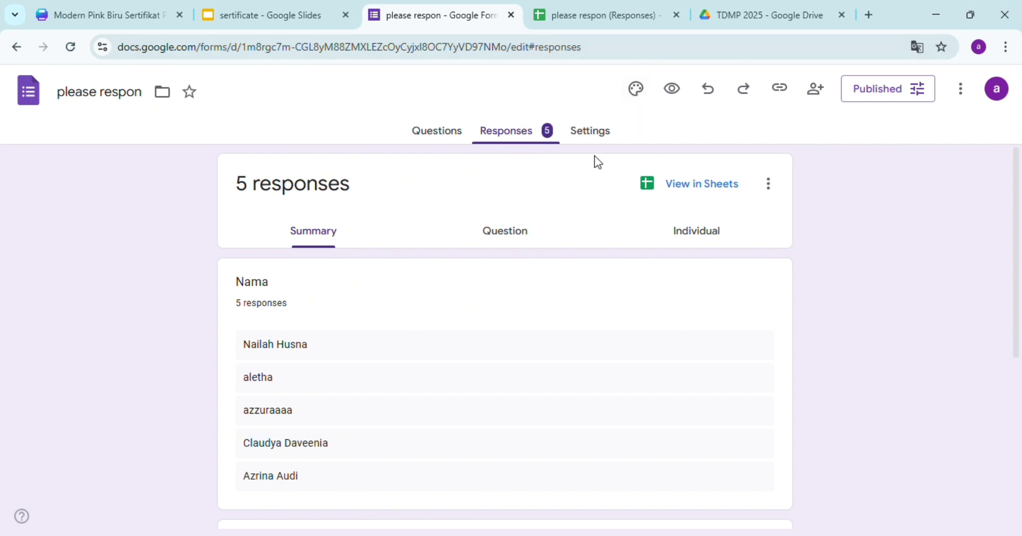
click(663, 190)
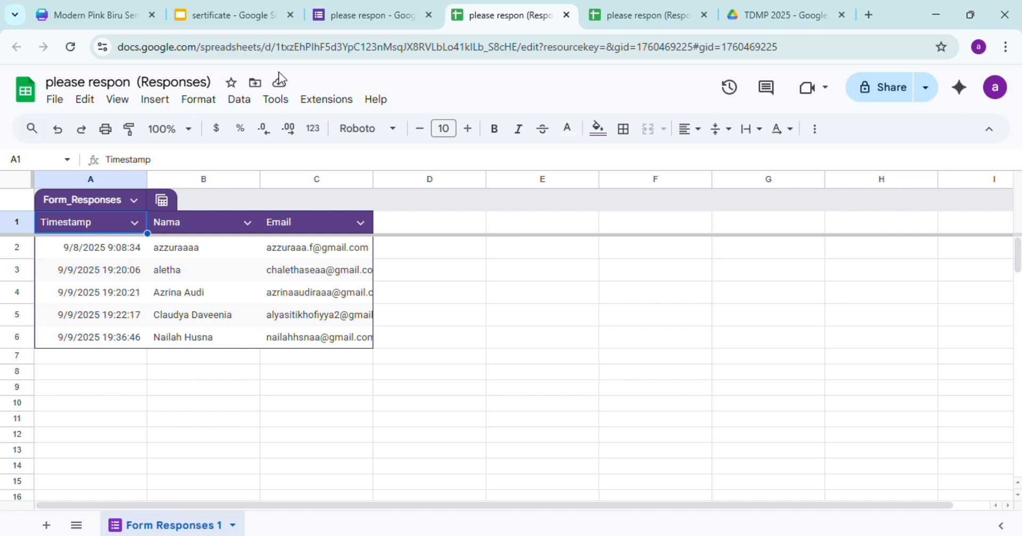
click(100, 7)
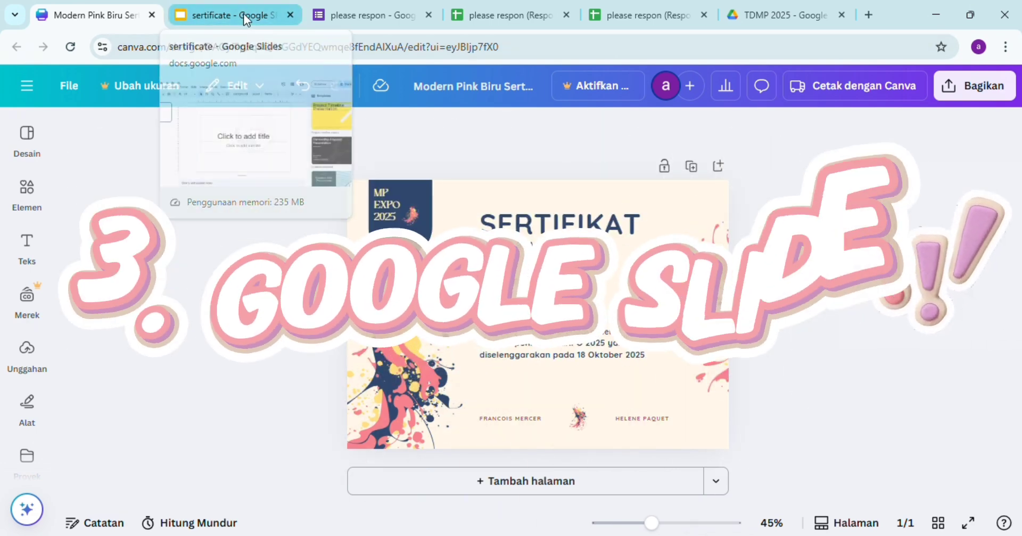
click(244, 14)
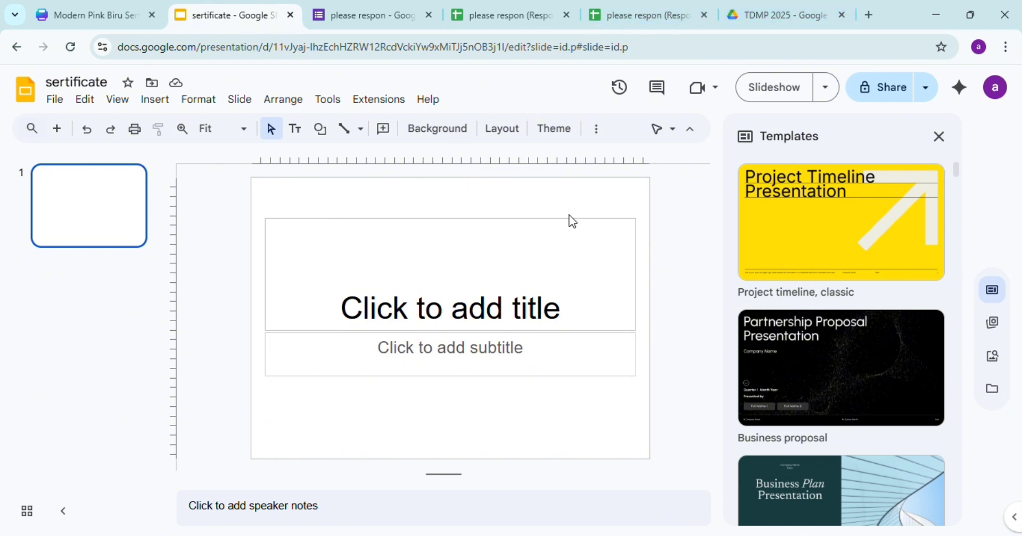
click(785, 7)
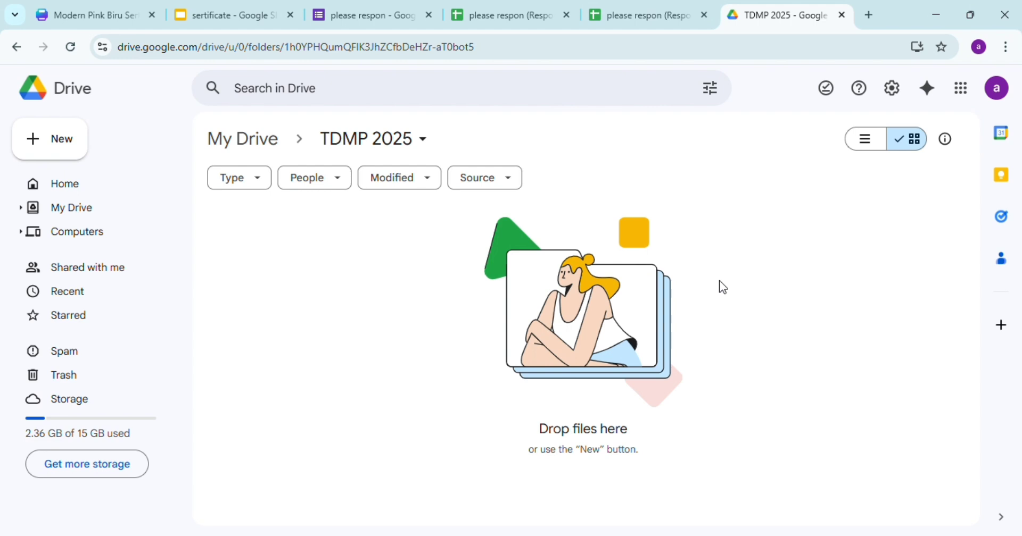
Switch to the Canva certificate design and download it as a PNG file
key(ctrl+Tab)
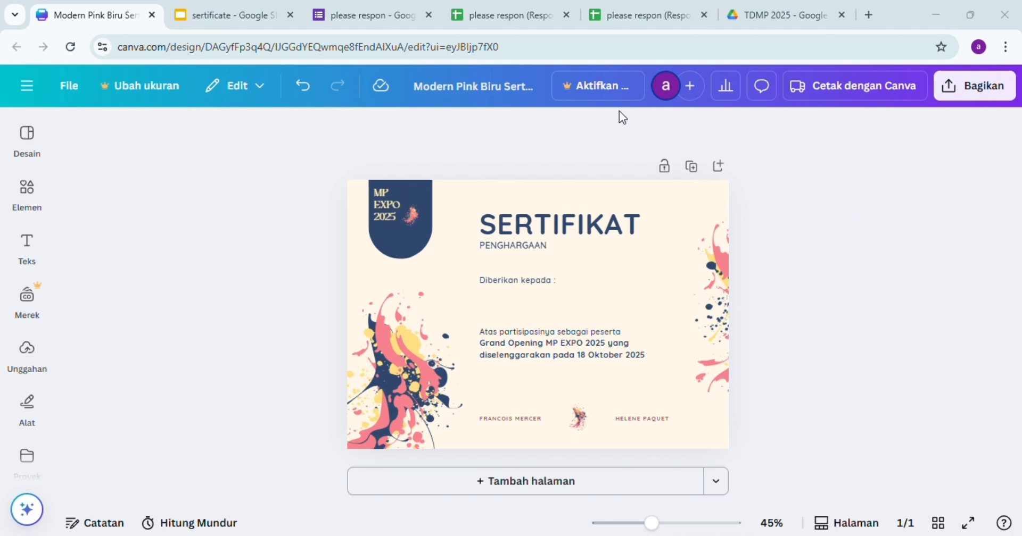
click(963, 91)
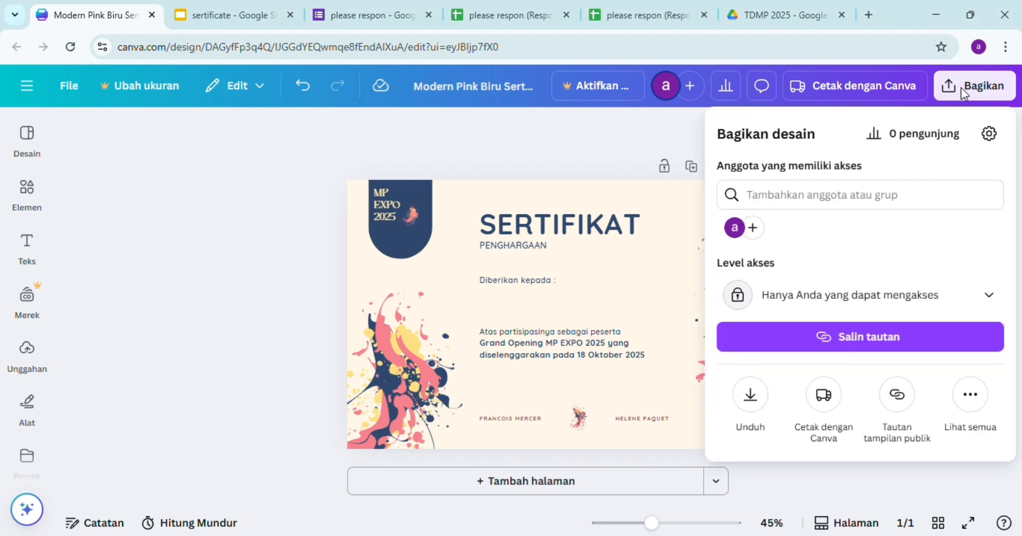
click(757, 403)
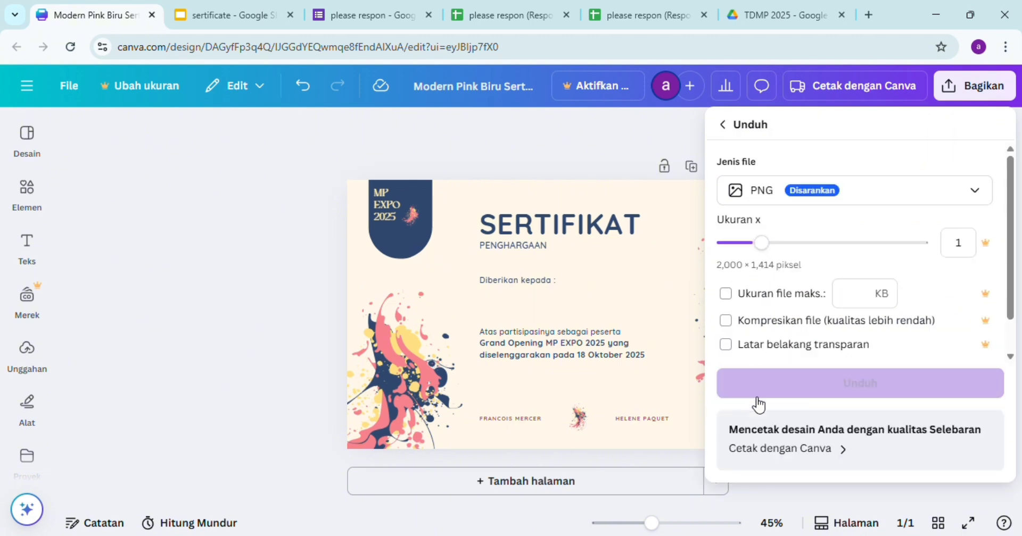
click(908, 199)
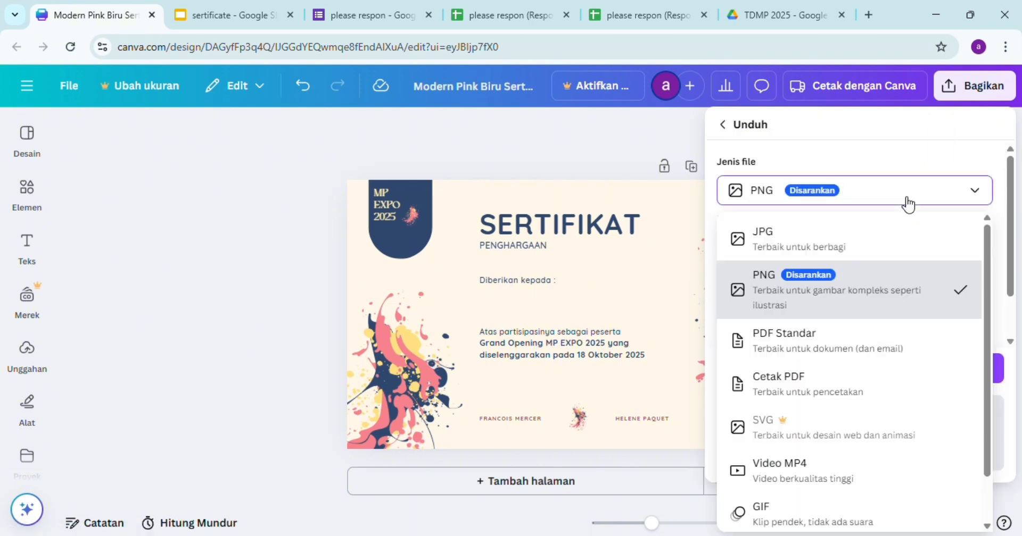
click(860, 194)
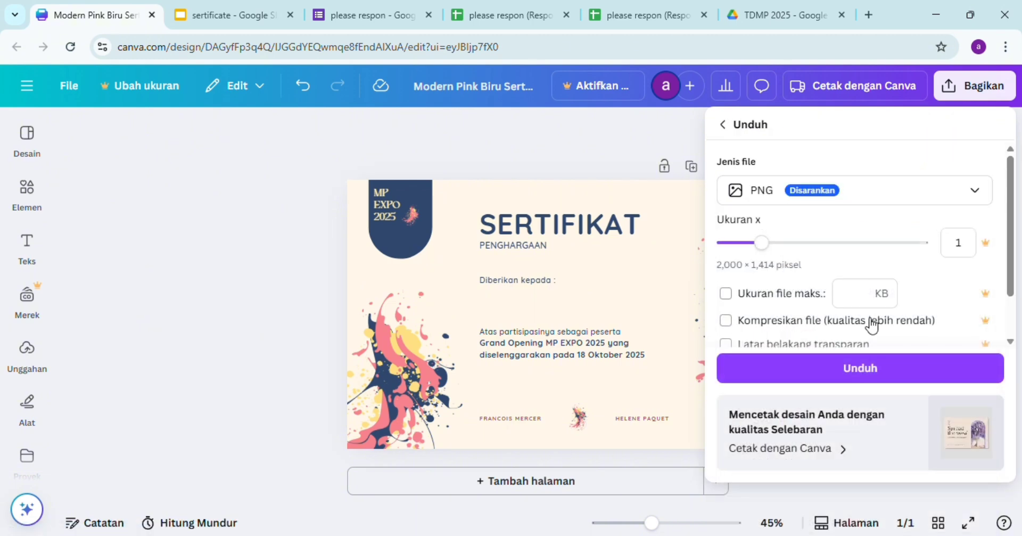
click(853, 368)
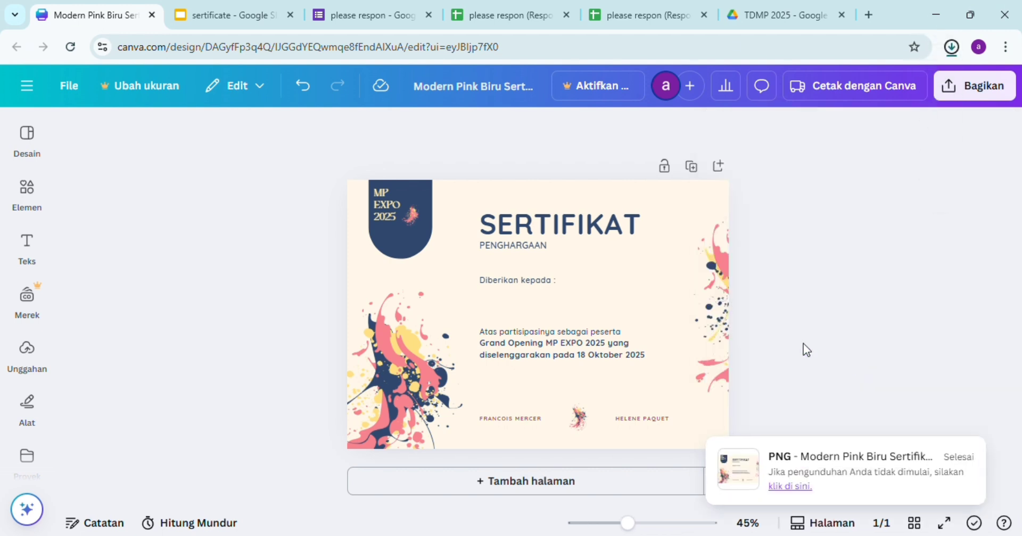
Insert the downloaded certificate PNG from the computer into the sertificate presentation and enlarge it to cover the whole slide
click(227, 12)
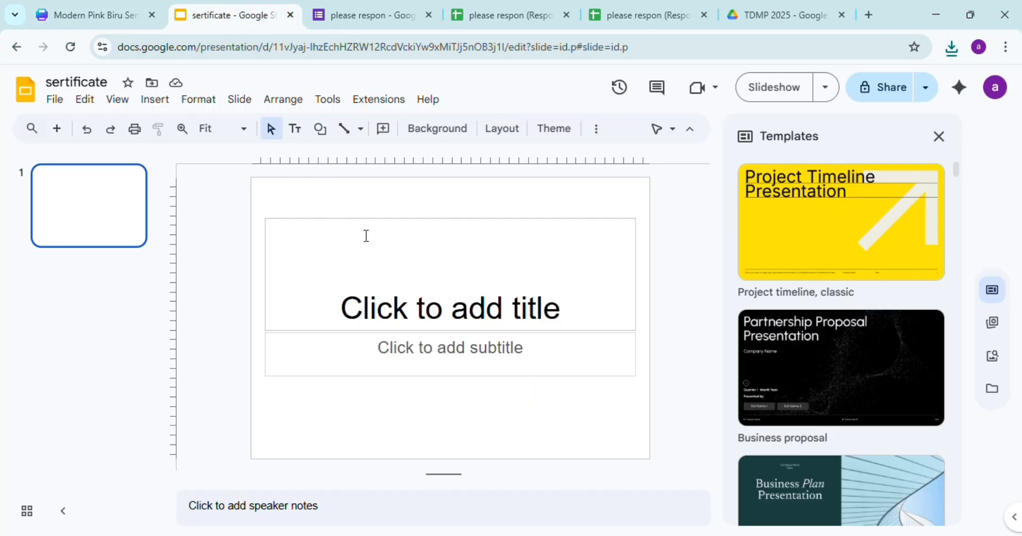
click(153, 102)
mouse_move(254, 131)
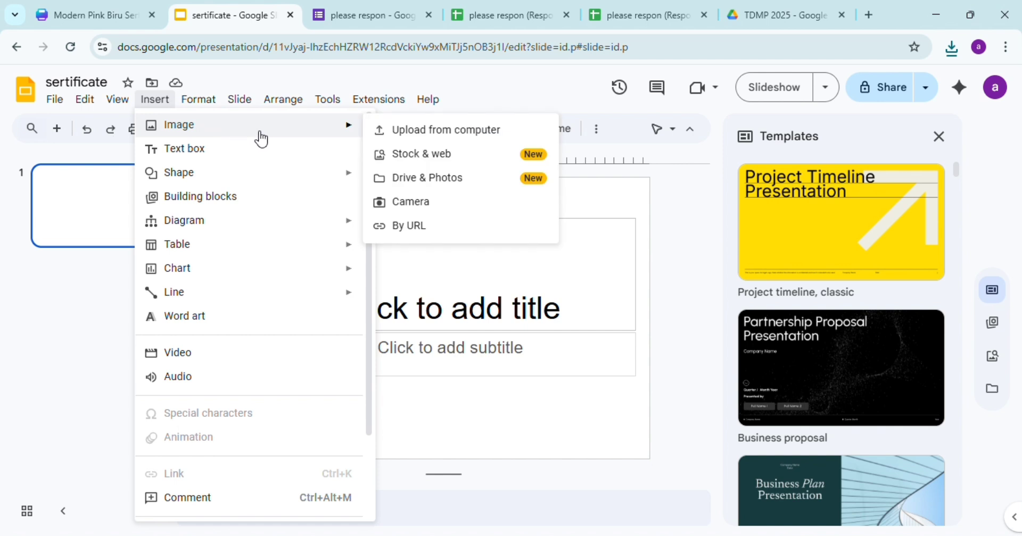
click(423, 135)
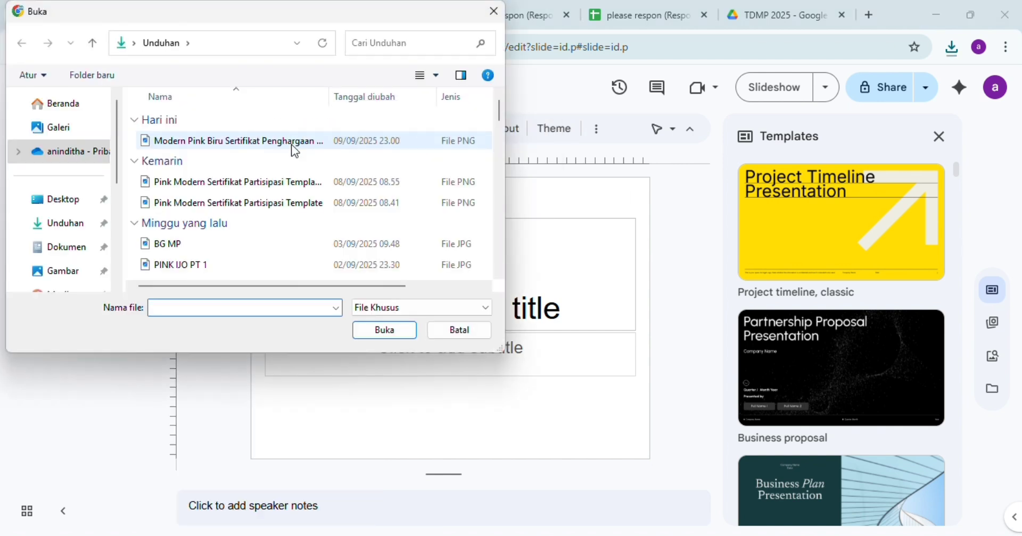
click(292, 145)
click(398, 333)
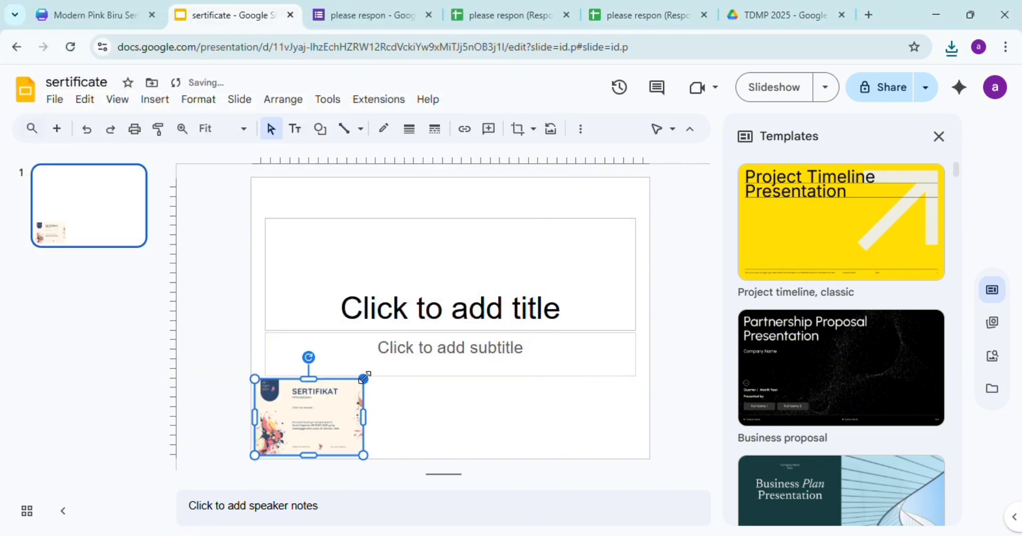
drag(365, 377, 652, 194)
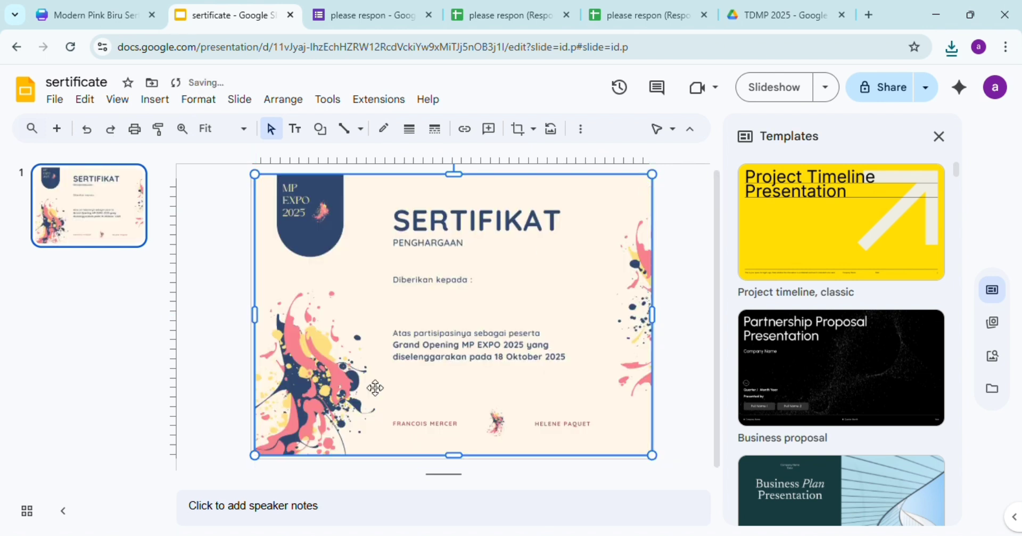
drag(251, 454, 248, 456)
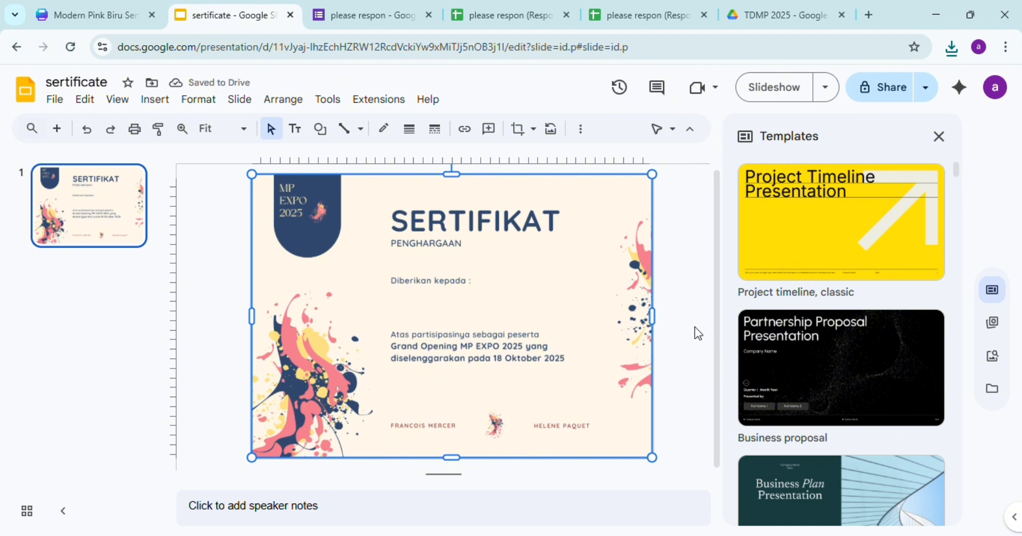
Add a text box between "Diberikan kepada :" and the participation text, and set its font to Lobster
click(296, 129)
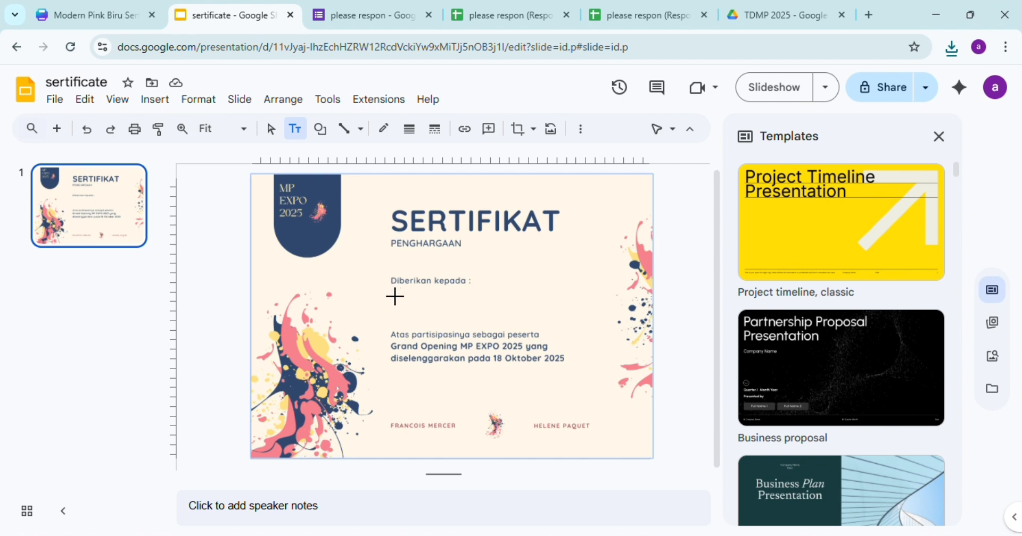
drag(392, 297, 584, 323)
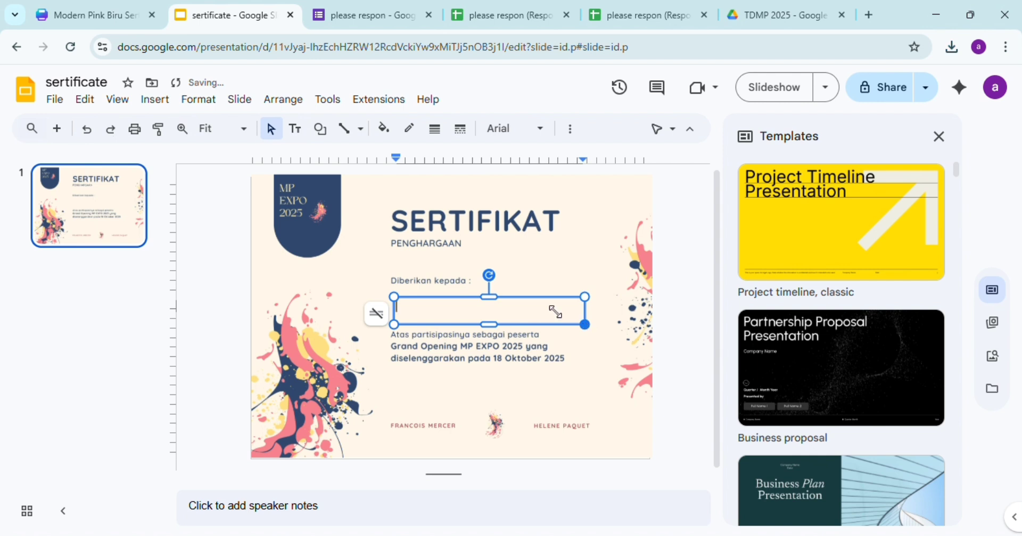
click(515, 130)
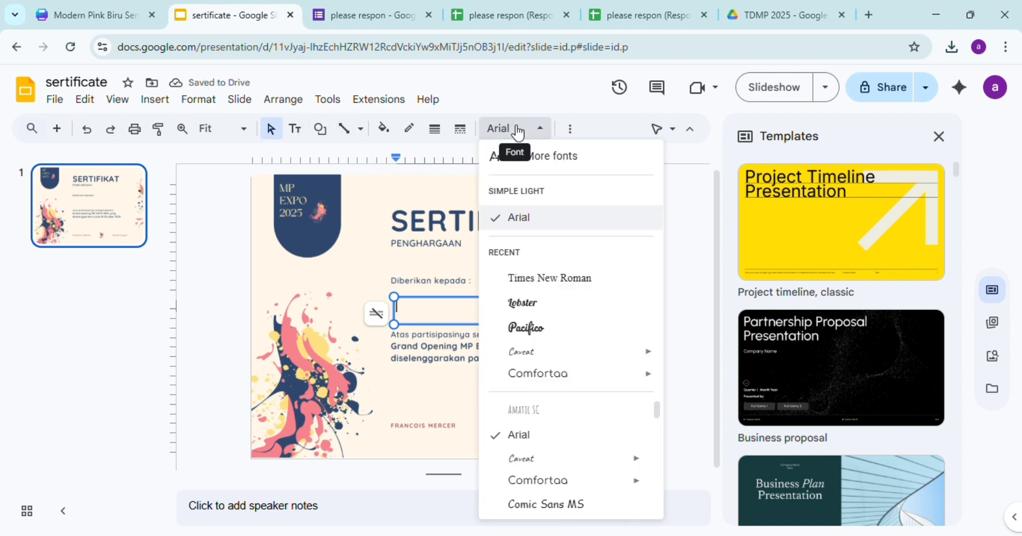
click(587, 308)
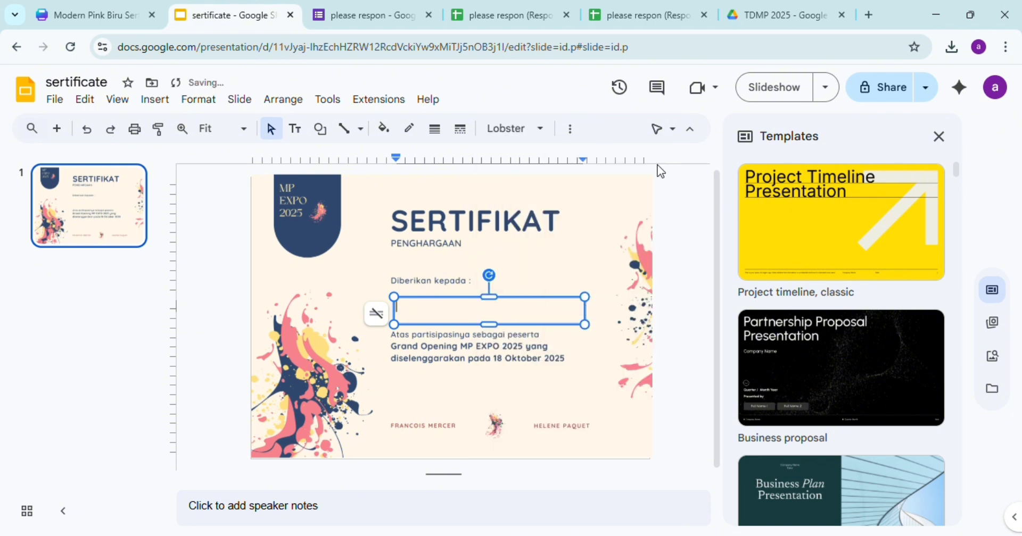
Center the text box's text horizontally and enter the placeholder <<NAMA>>
click(575, 132)
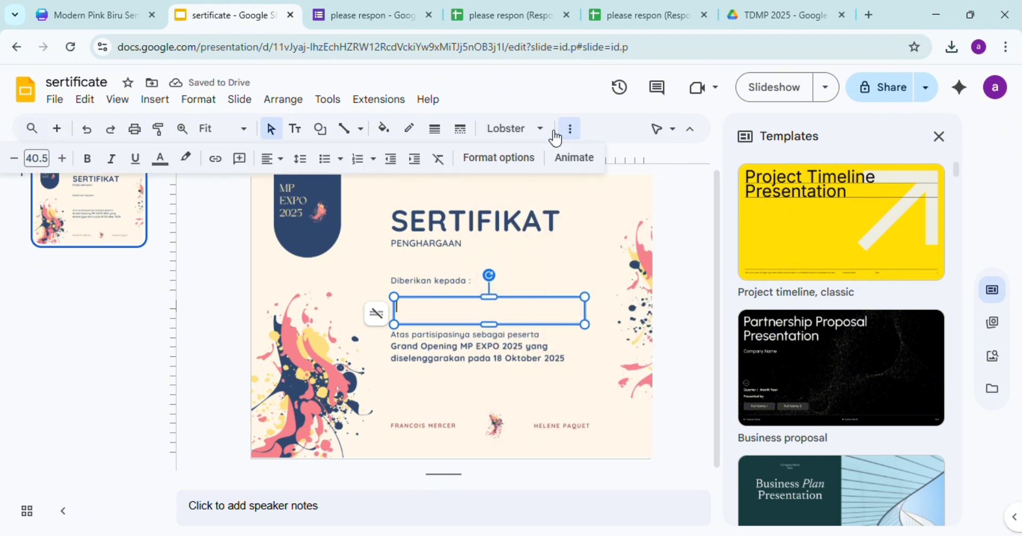
click(273, 160)
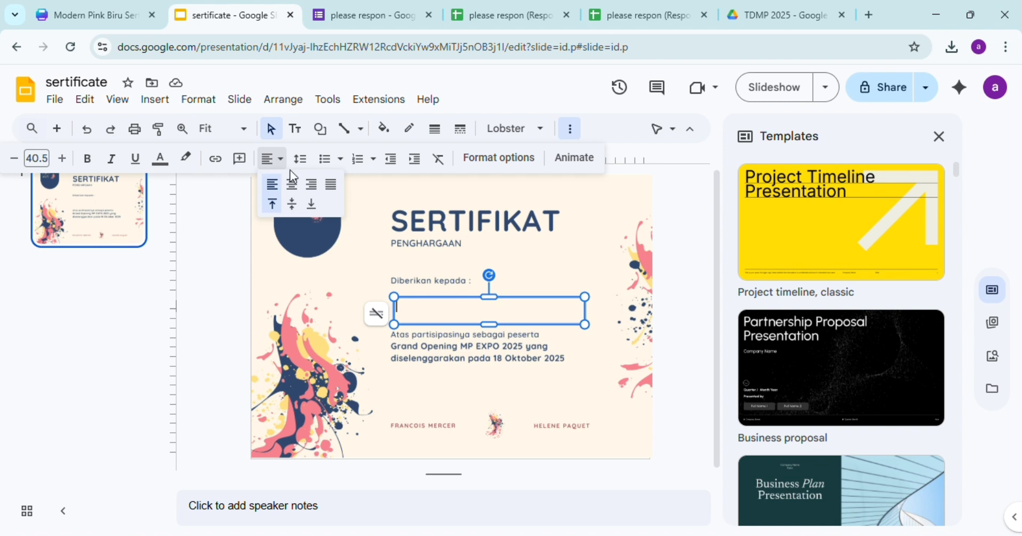
click(292, 185)
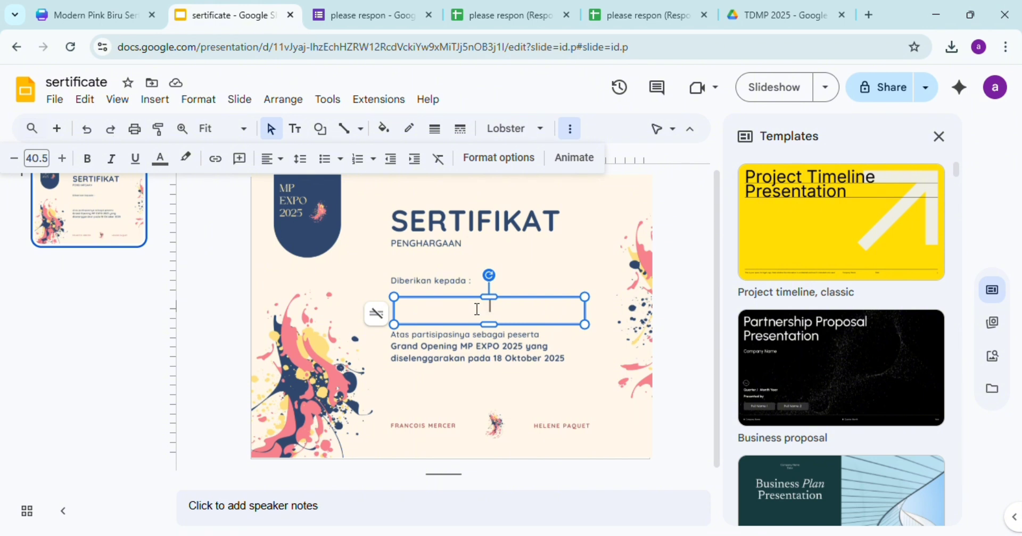
text(<NAMA>>)
Switch to the please respon (Responses) spreadsheet and open the Autocrat add-on
click(641, 6)
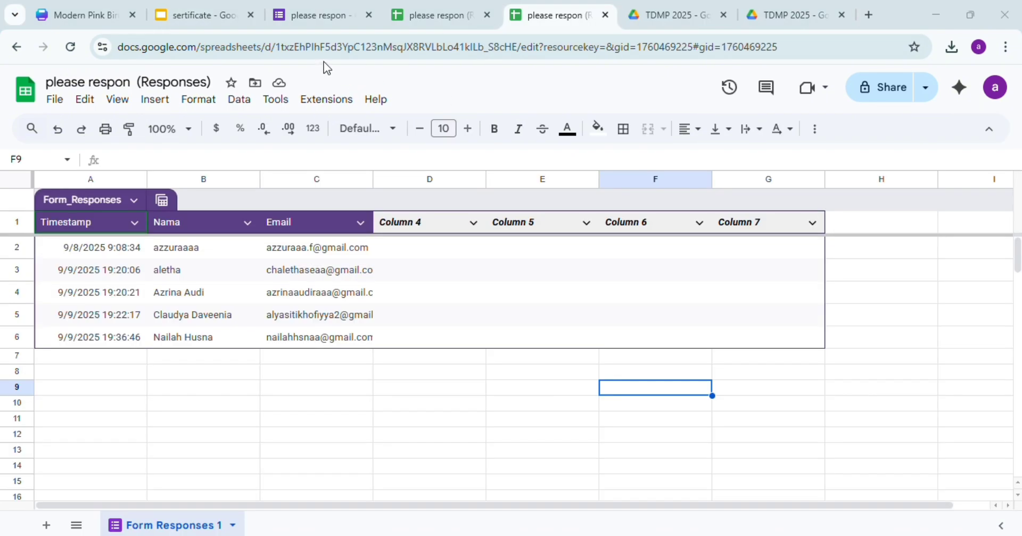
click(330, 99)
mouse_move(50, 99)
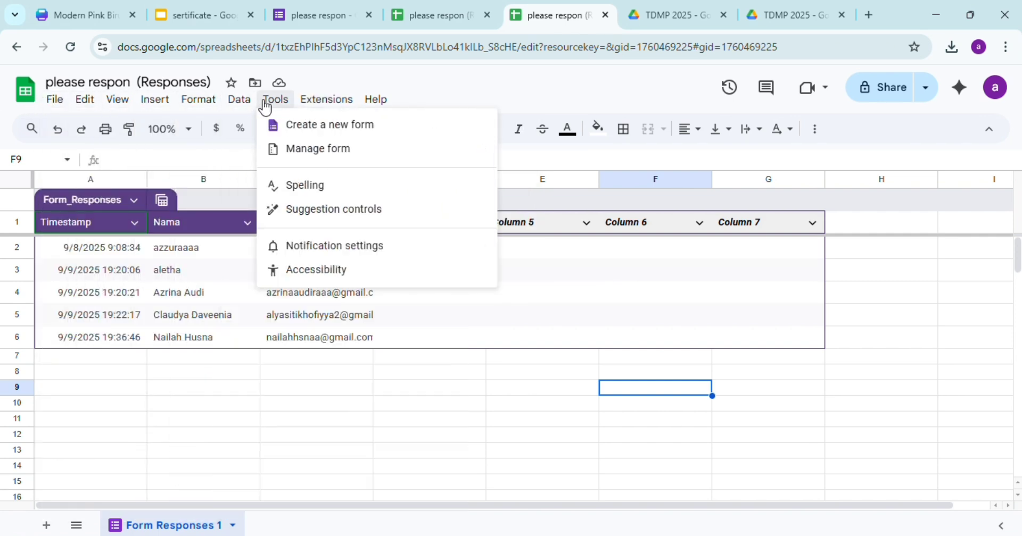
mouse_move(317, 108)
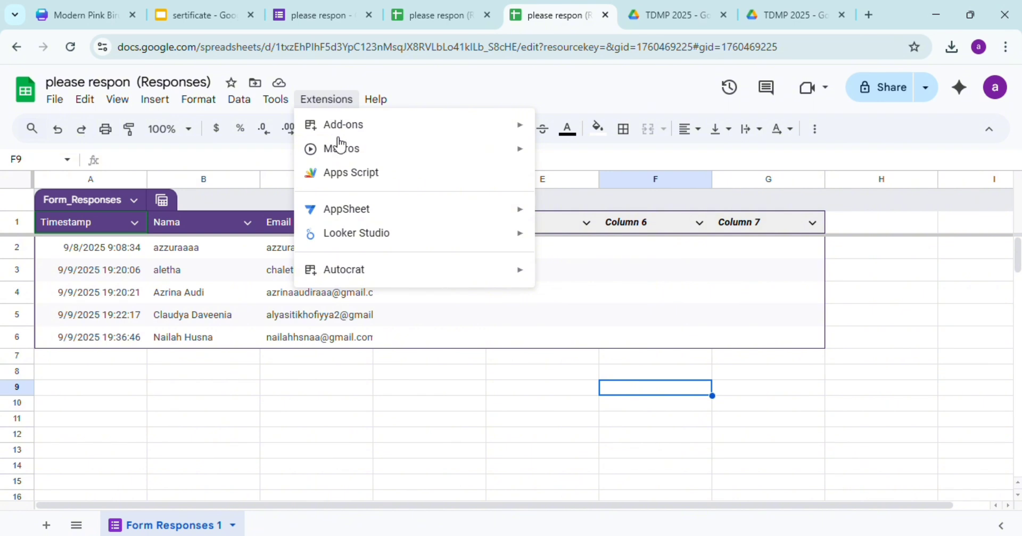
mouse_move(354, 279)
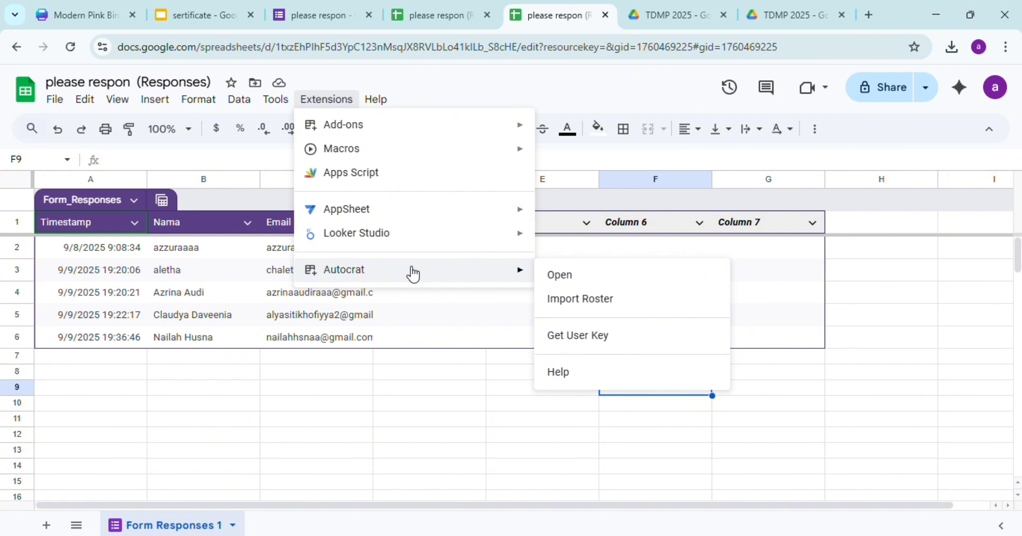
click(584, 277)
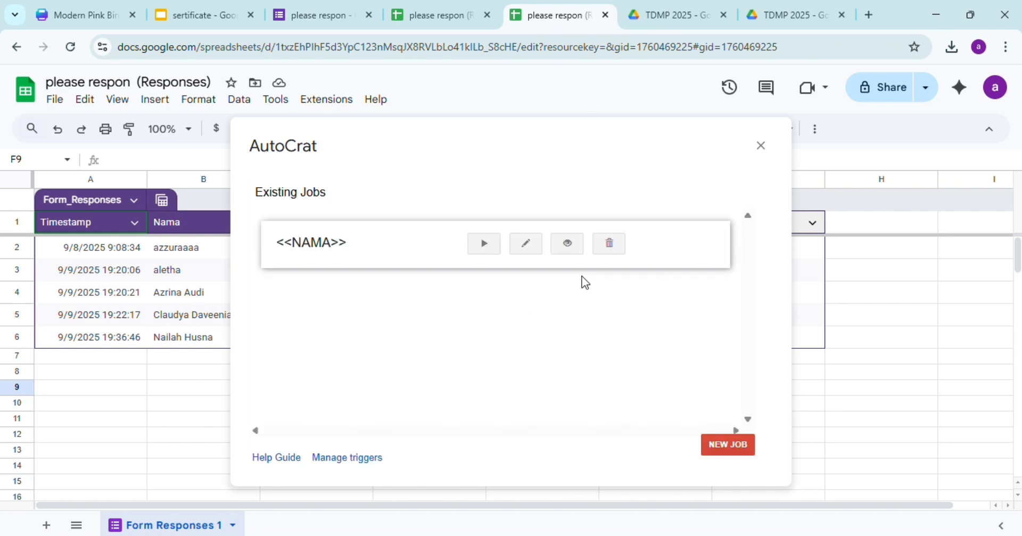
Create a new merge job named MP EXPO 2025 and proceed to choosing its template
click(728, 446)
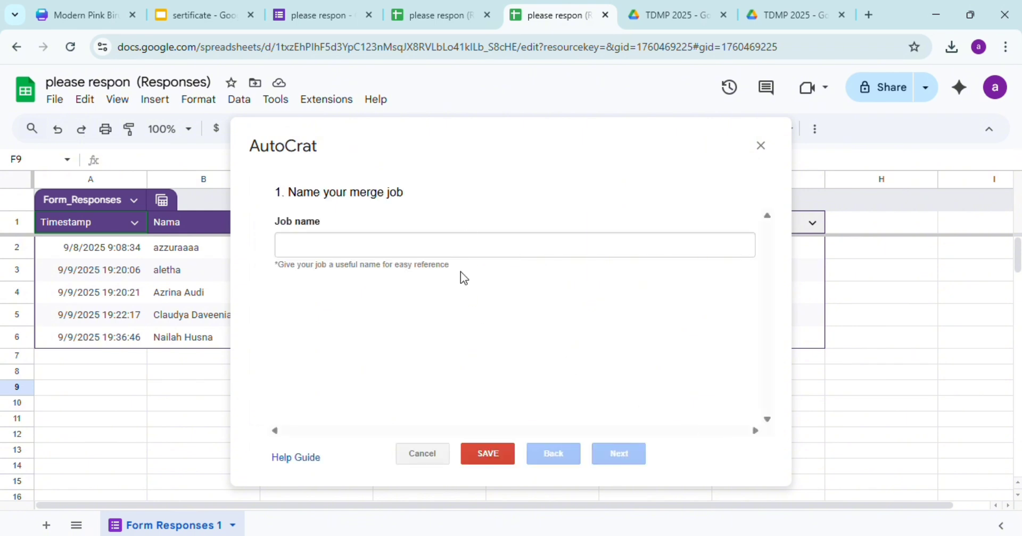
click(477, 245)
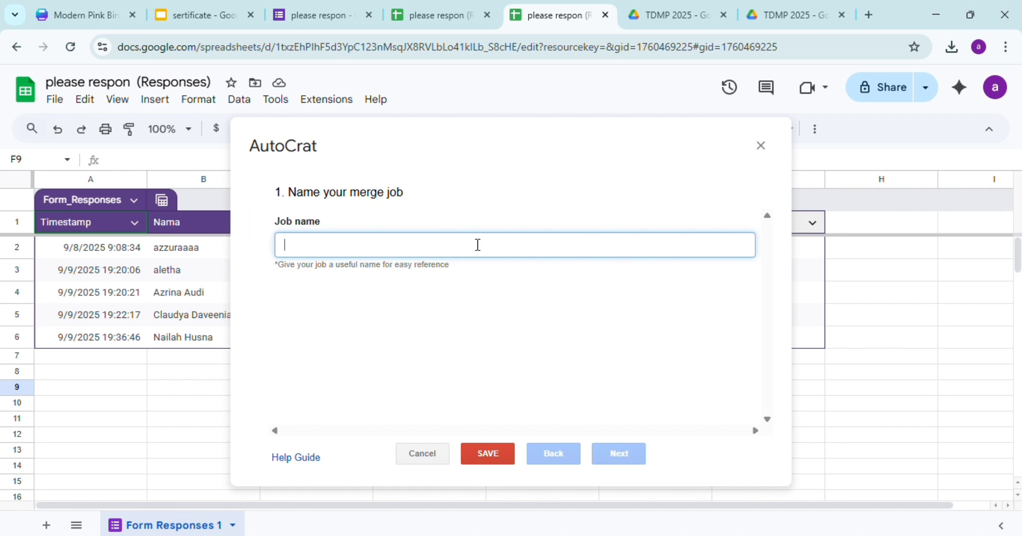
text(MP EXPO 2025)
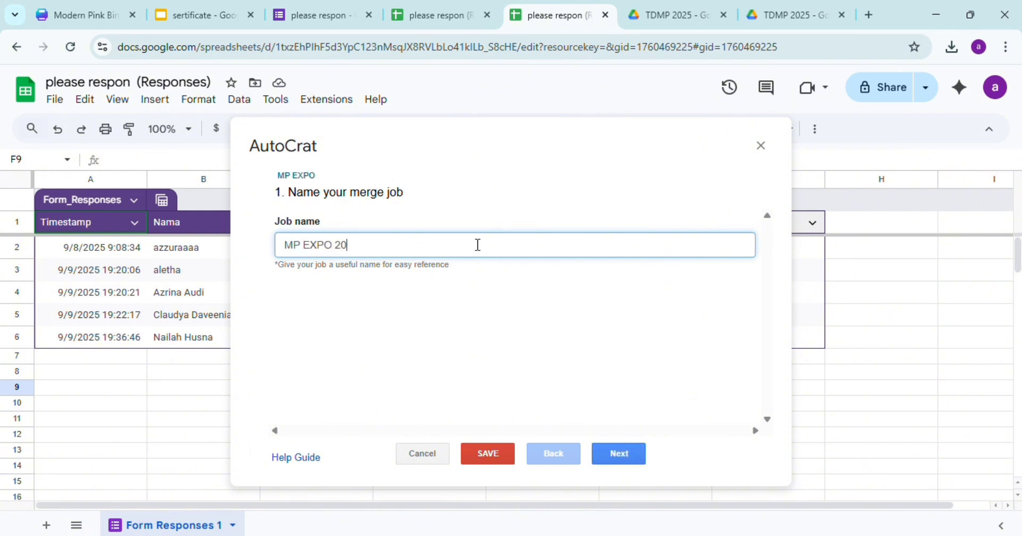
click(629, 463)
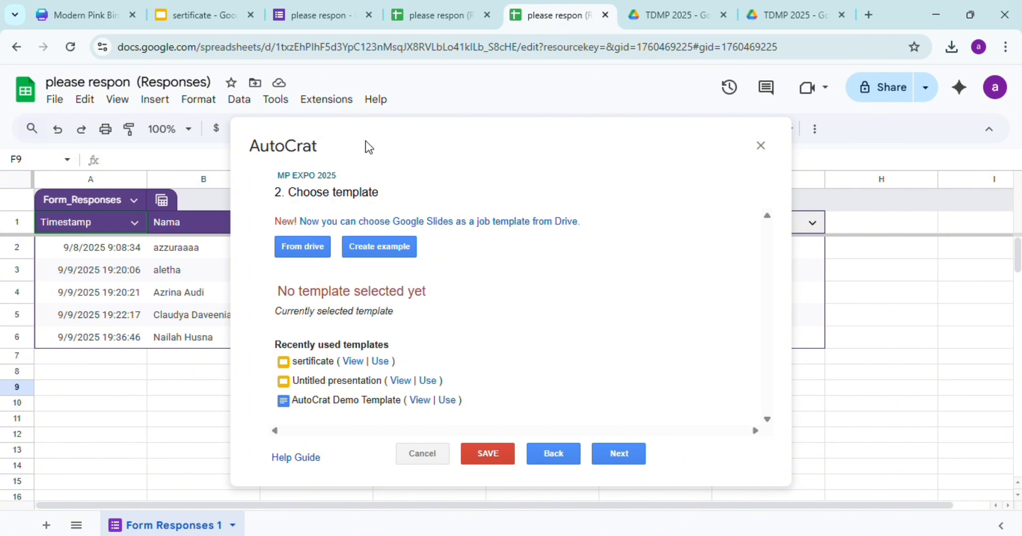
Select the sertificate Google Slides file from Drive as the merge job's template
click(306, 247)
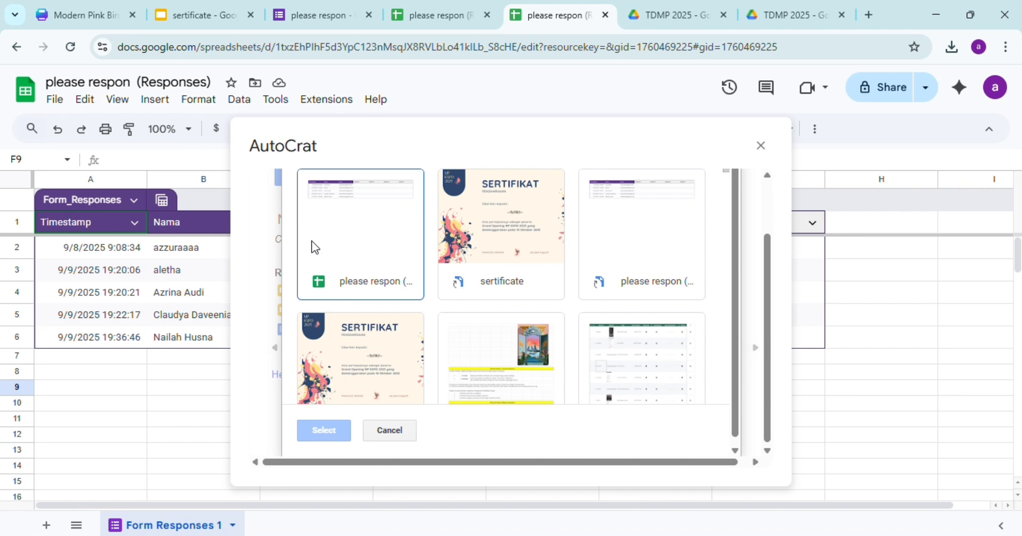
click(192, 8)
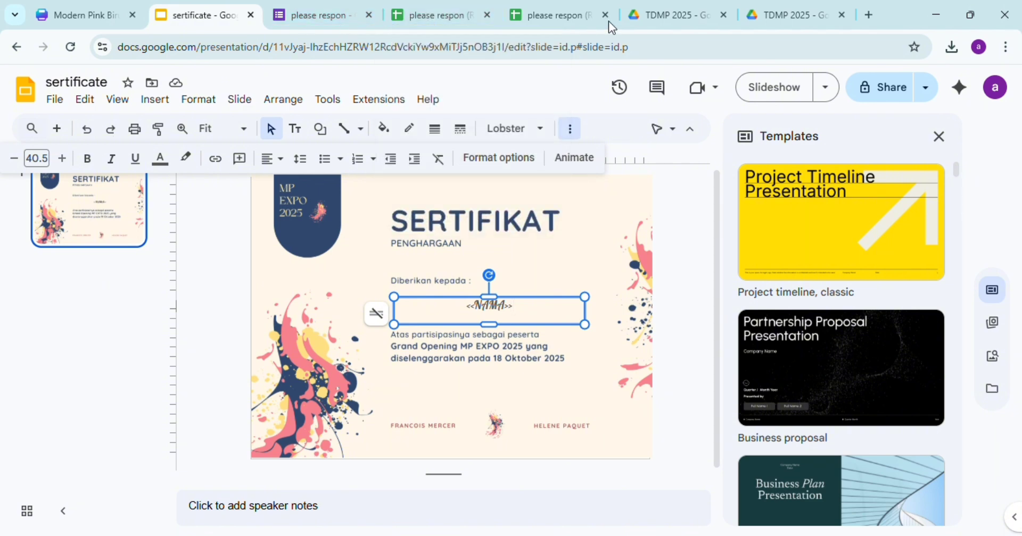
click(689, 14)
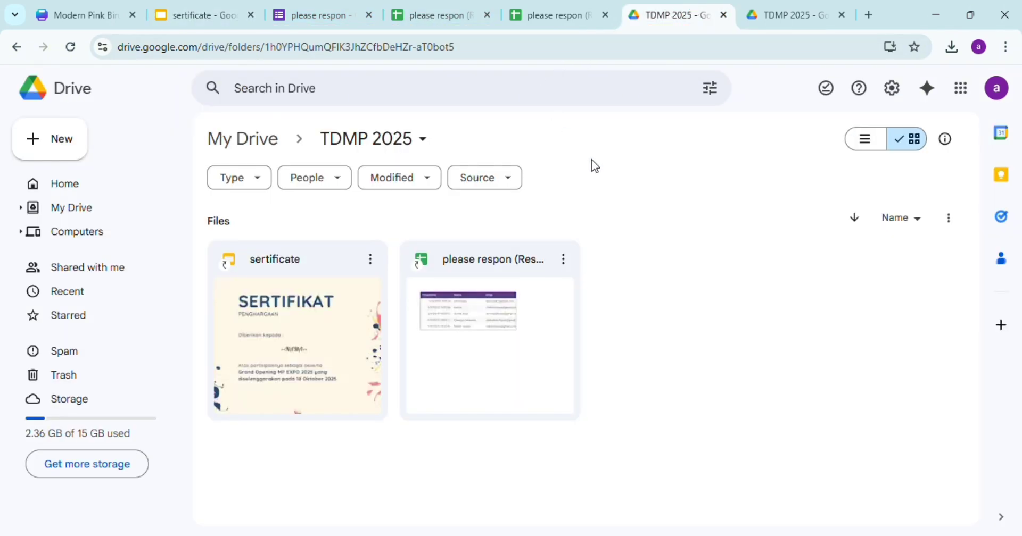
click(616, 21)
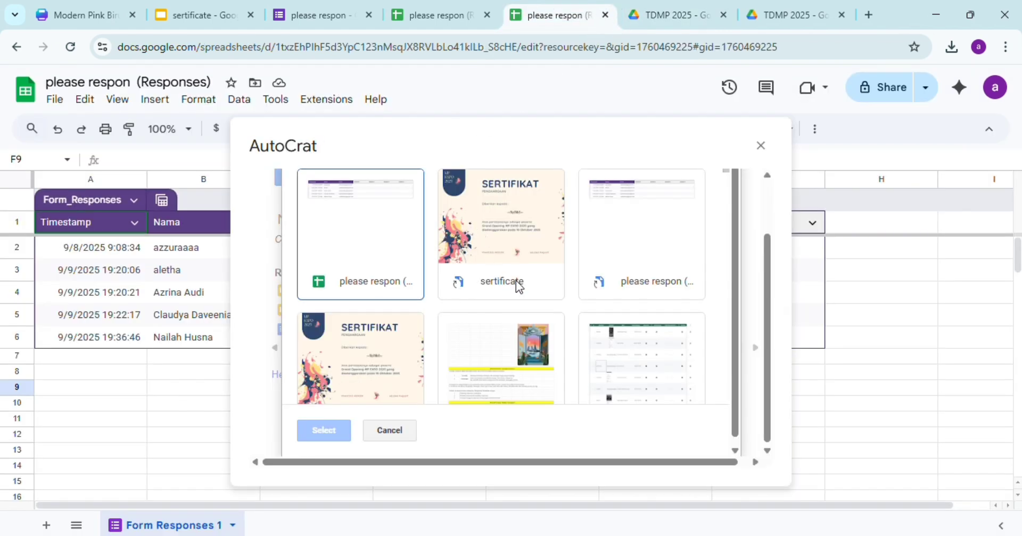
click(514, 246)
scroll(514, 246, down, 1)
scroll(514, 246, up, 1)
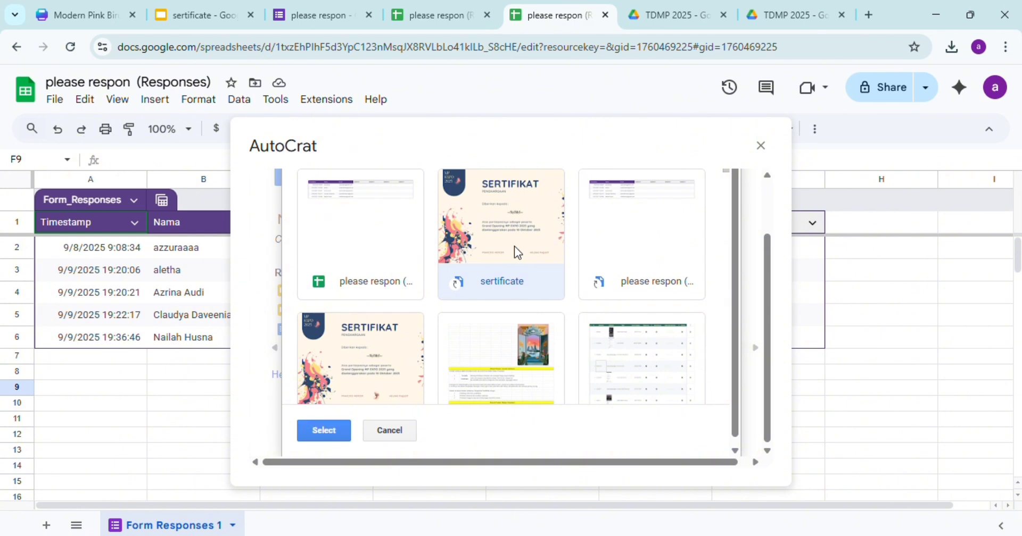
scroll(514, 246, down, 1)
click(364, 336)
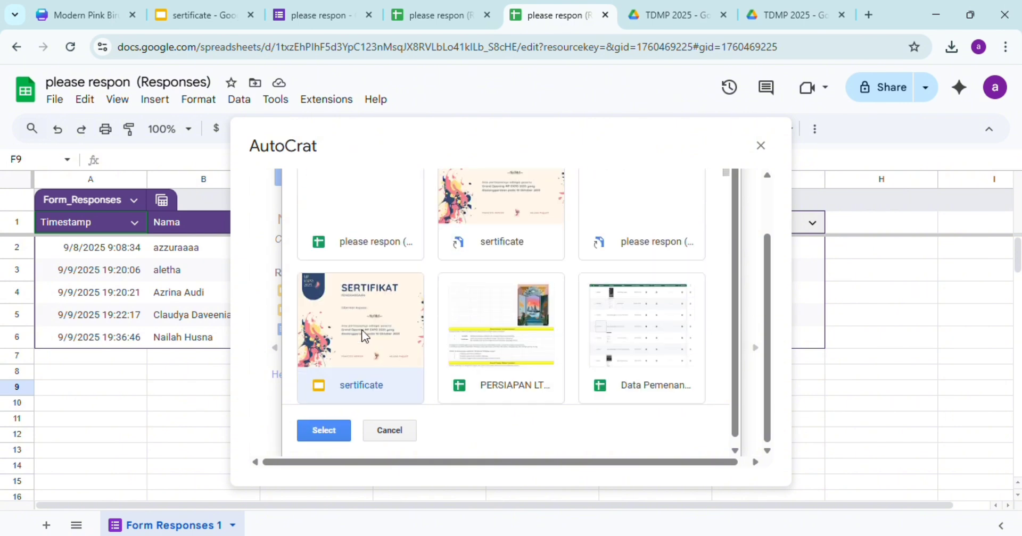
click(324, 432)
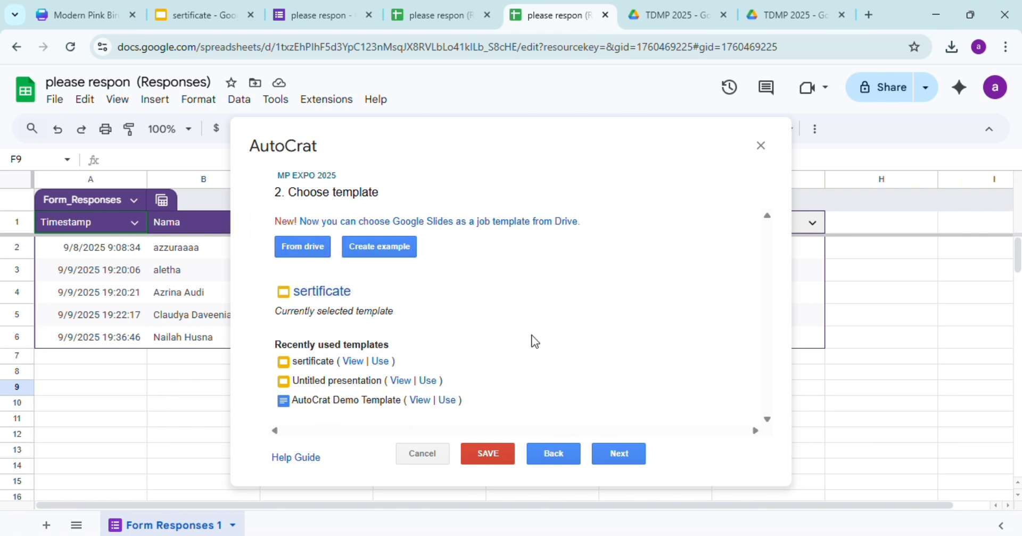
Proceed to the source data mapping and map the <<NAMA>> tag to the Nama column
click(625, 452)
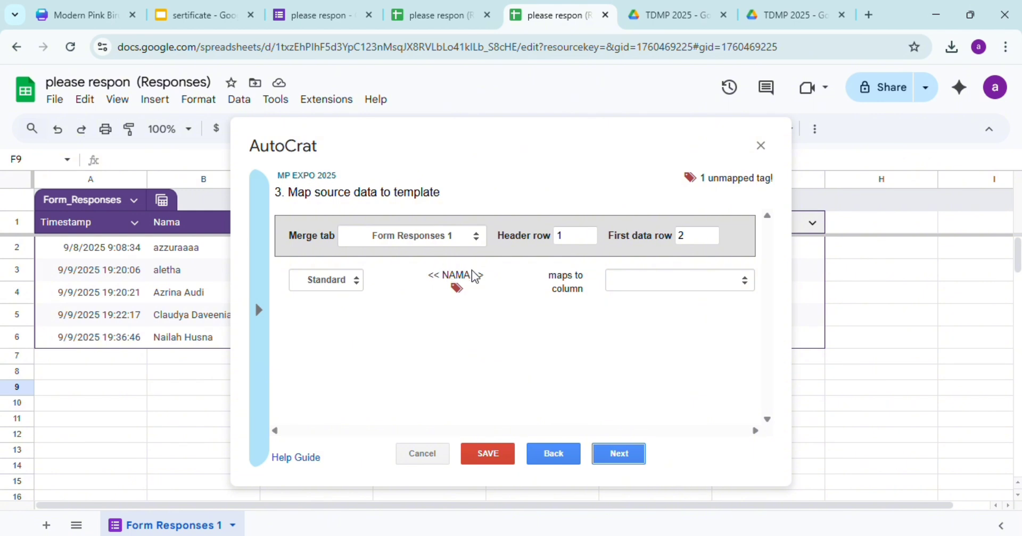
click(686, 282)
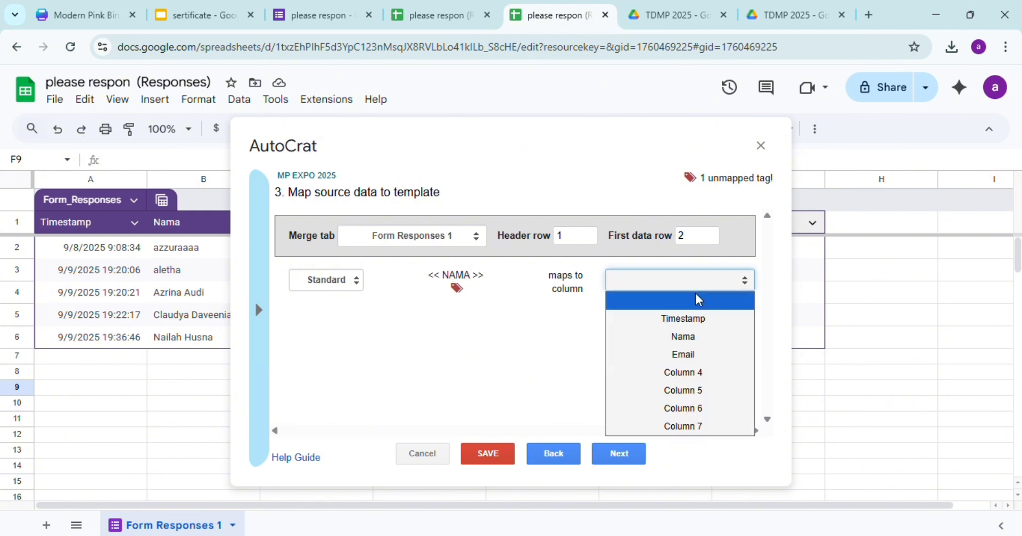
click(713, 337)
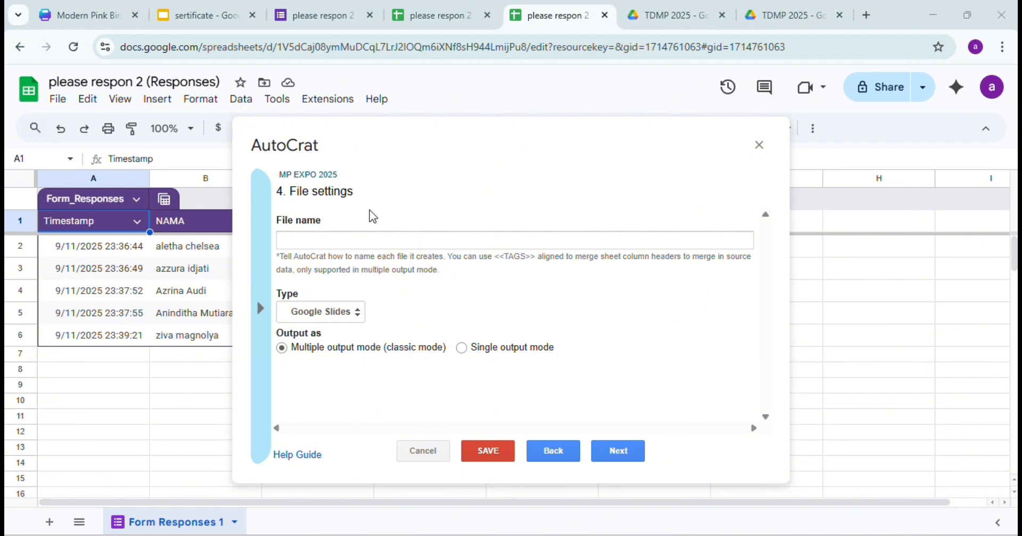
Set the output file name to <<NAMA>>, the type to PDF and the output to multiple output mode (classic mode)
click(317, 239)
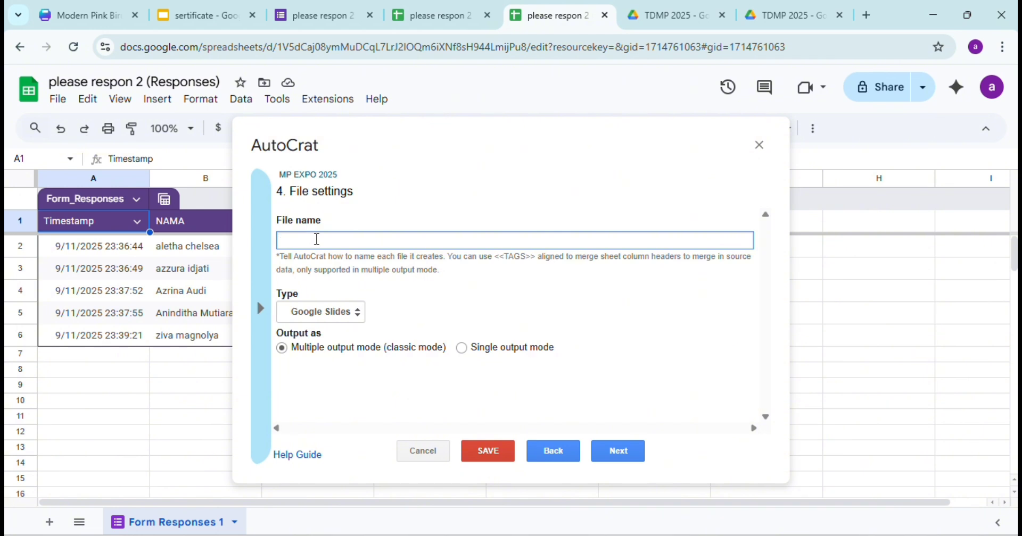
text(<<NAMA>>)
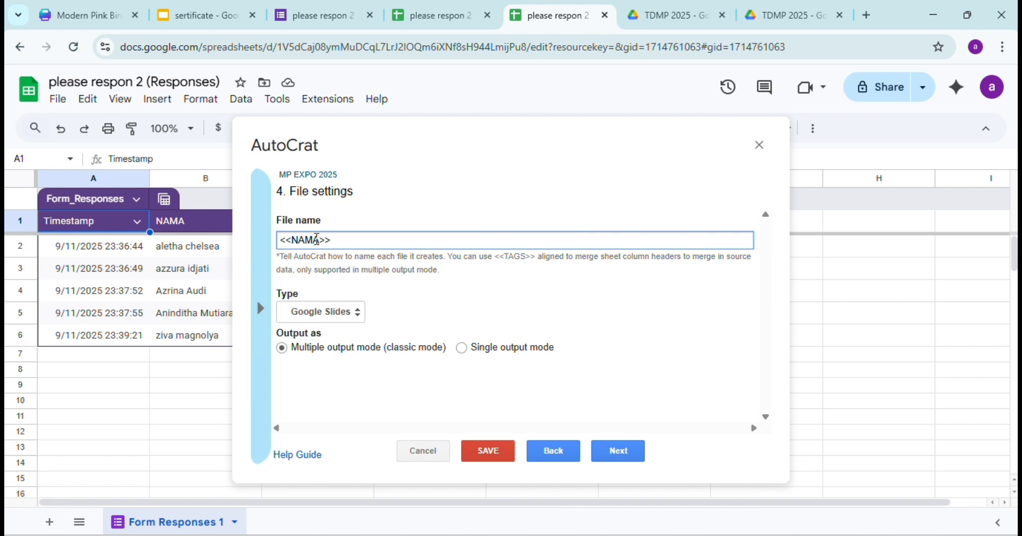
click(324, 312)
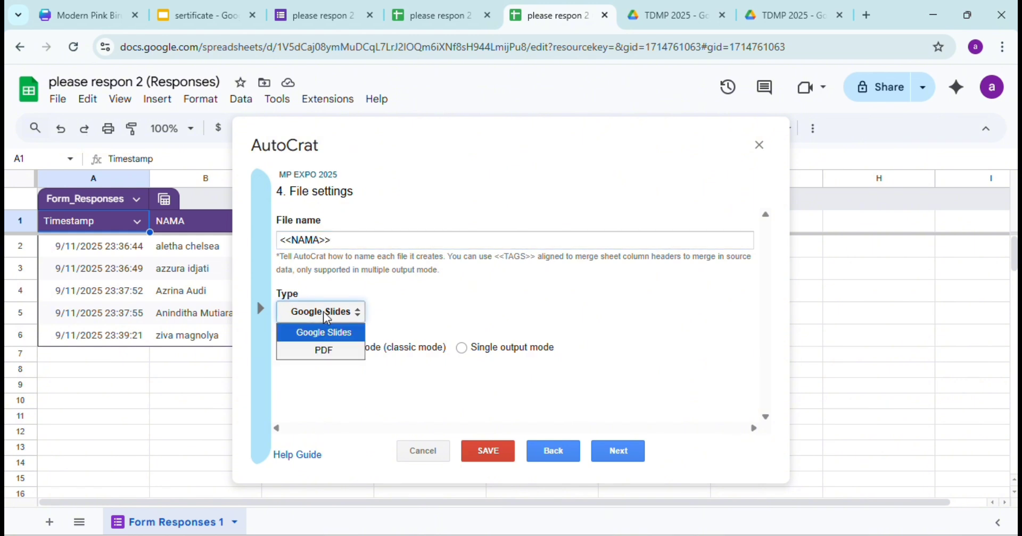
click(325, 350)
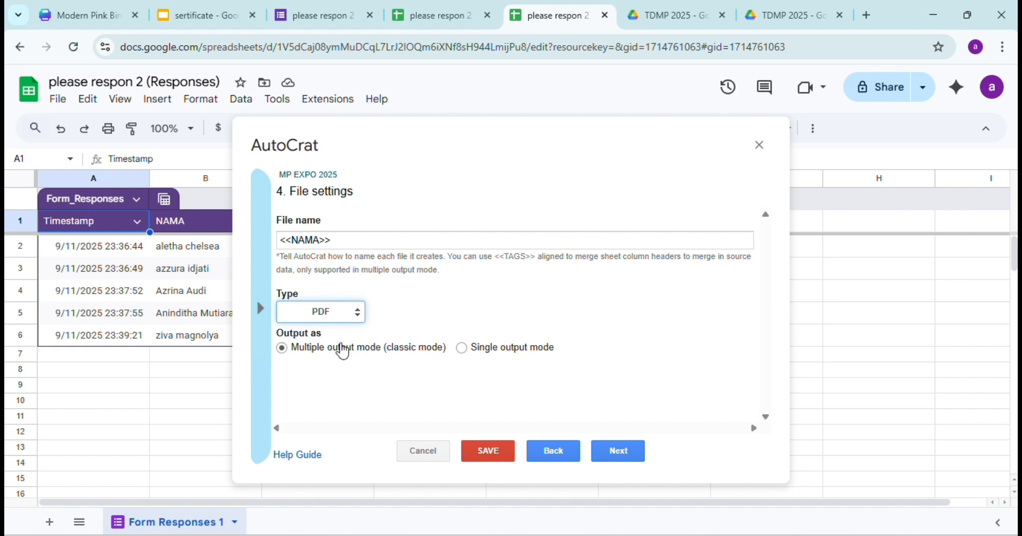
click(462, 348)
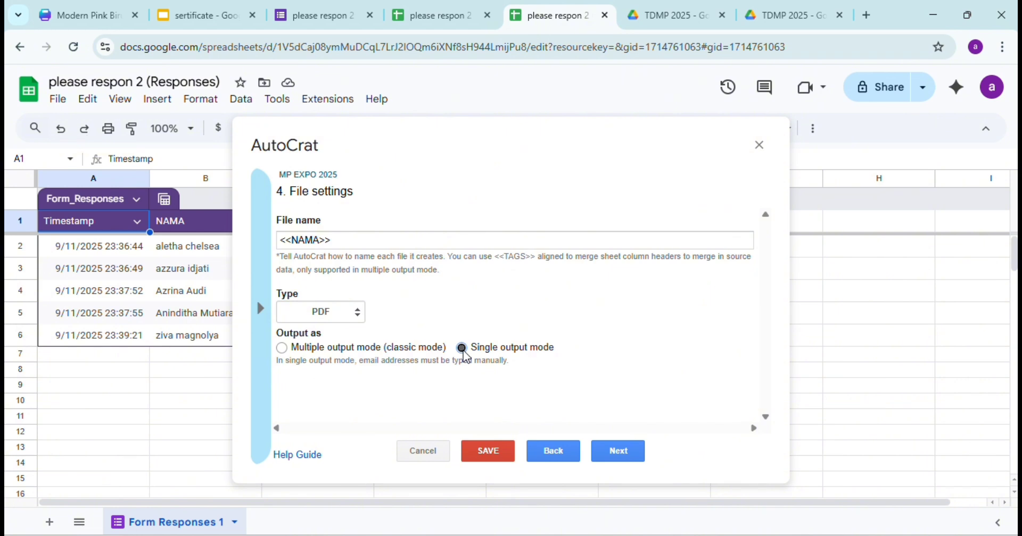
click(282, 349)
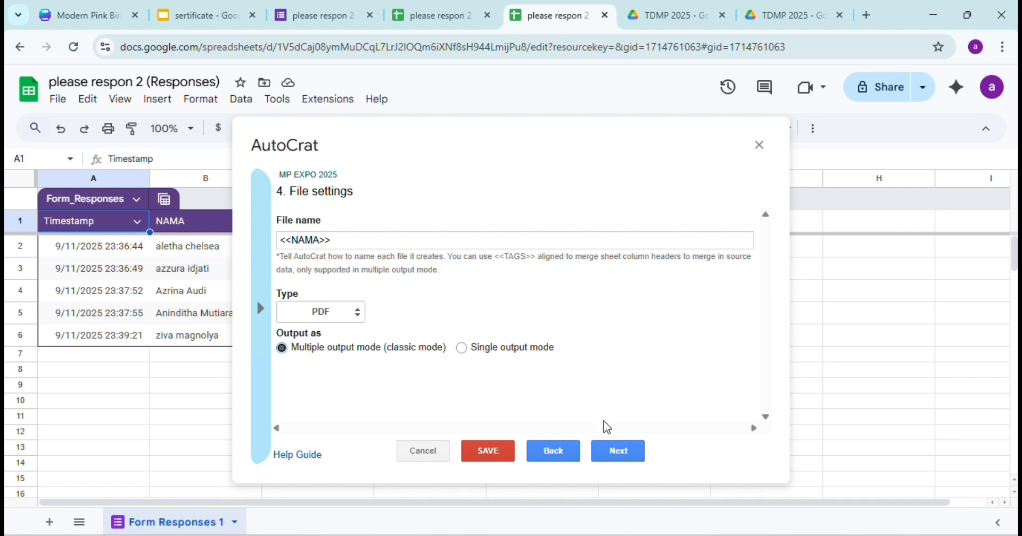
click(621, 450)
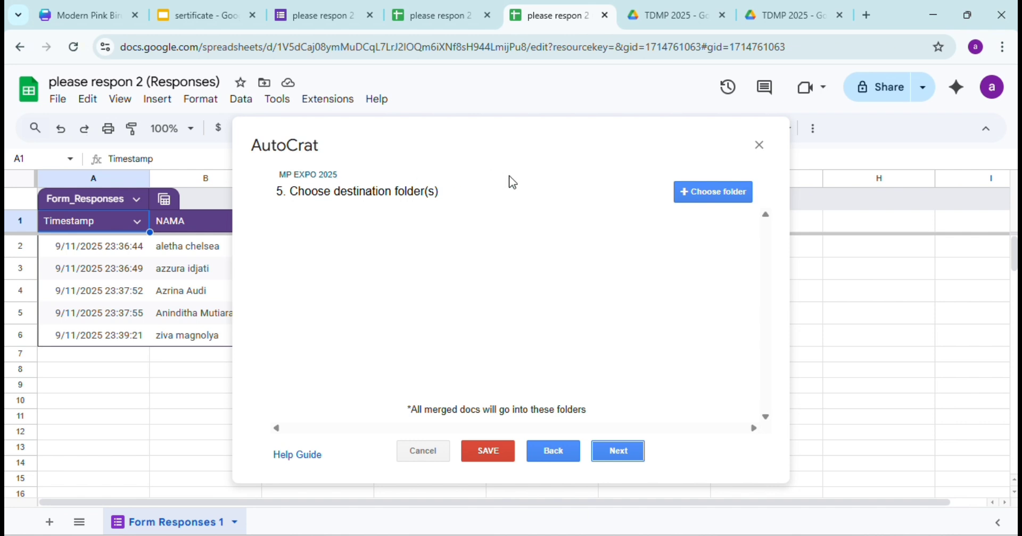
Add TDMP 2025 as the destination folder and skip the optional settings up to document sharing and emails
click(710, 193)
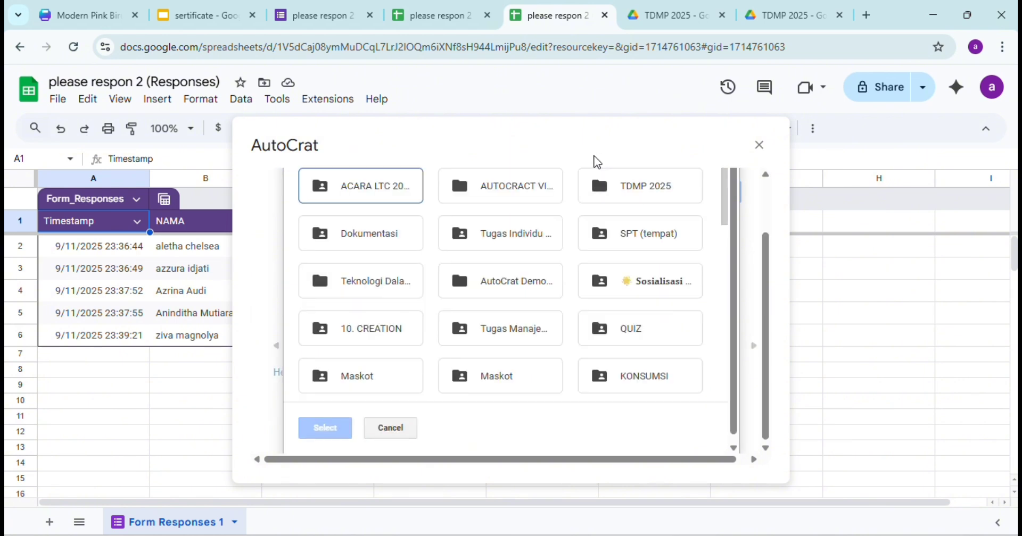
click(642, 196)
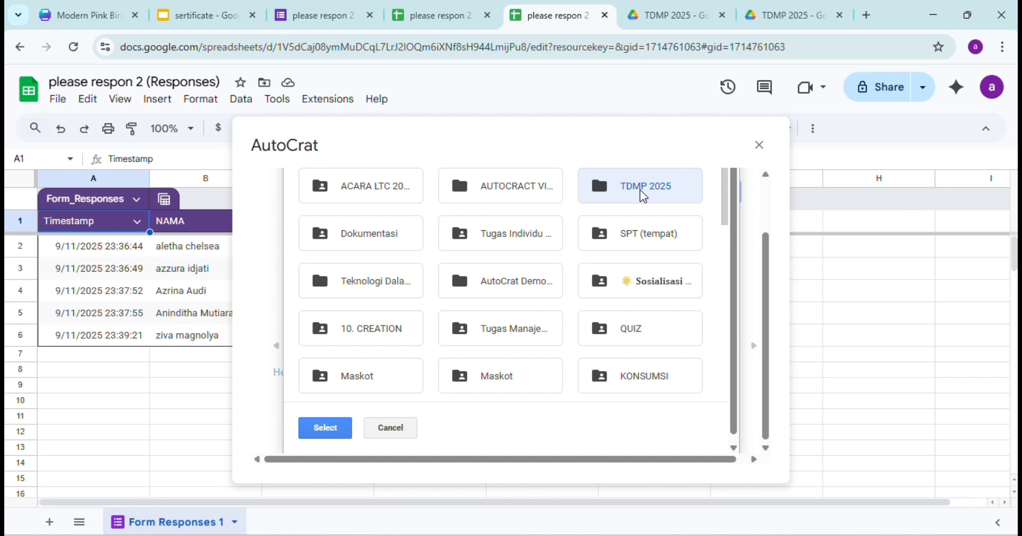
click(328, 428)
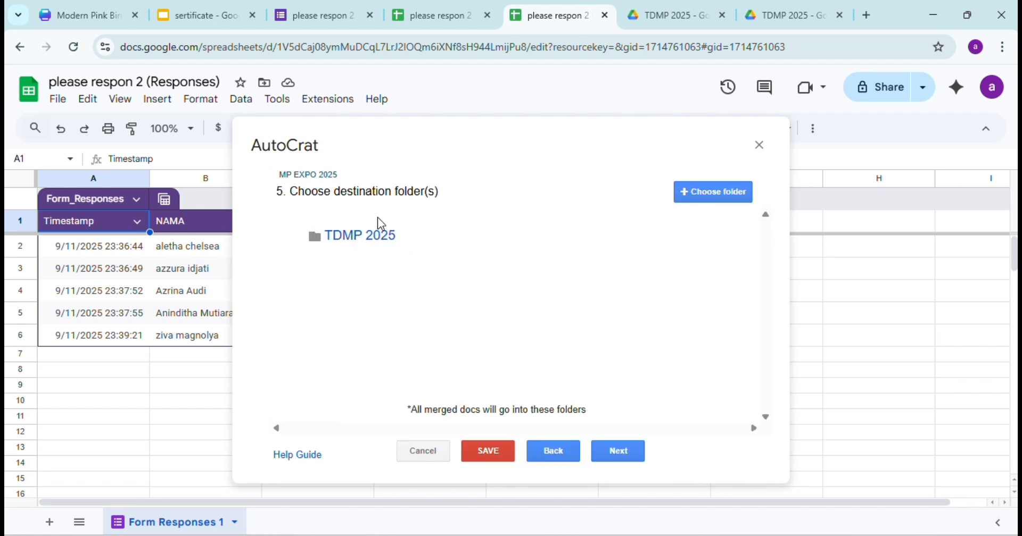
click(618, 452)
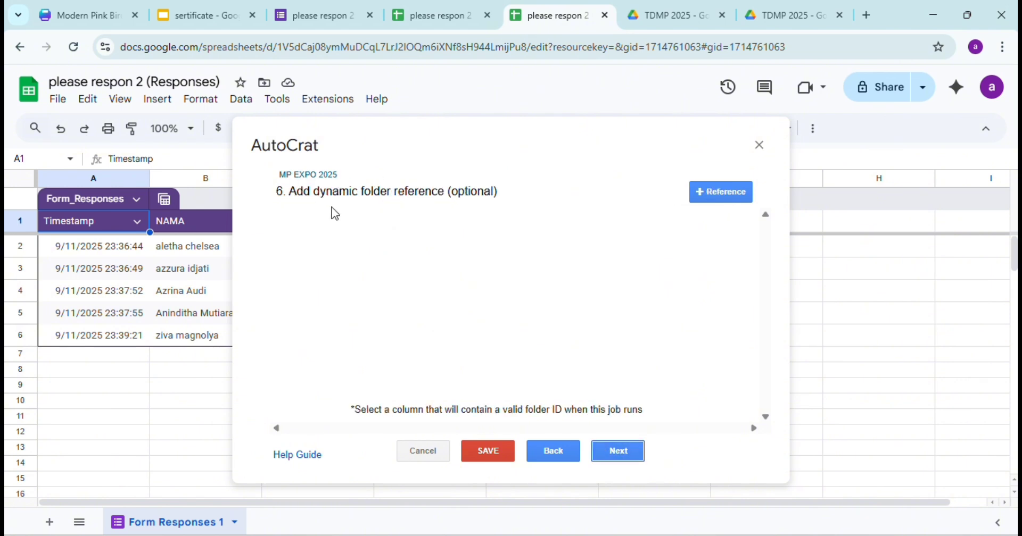
click(619, 449)
click(634, 460)
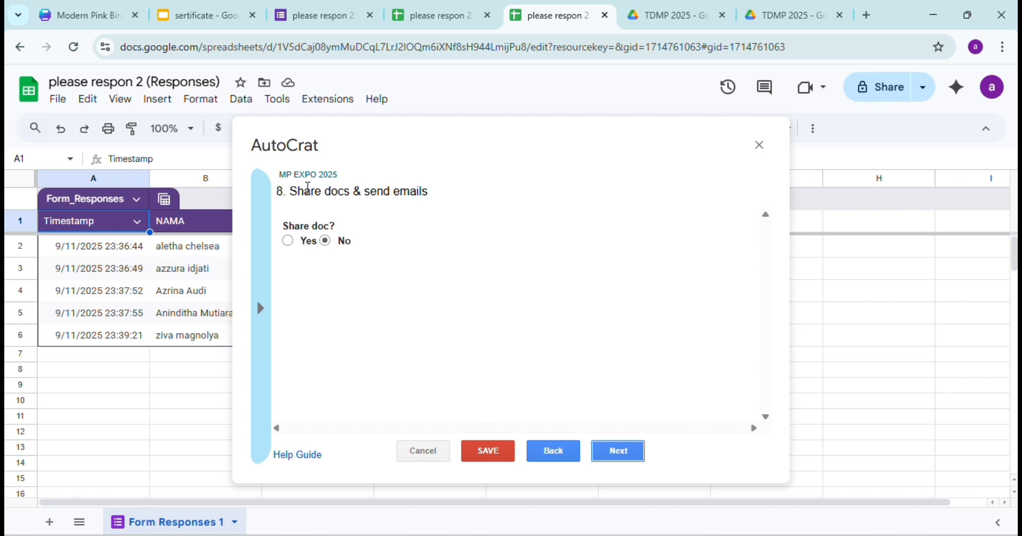
Enable document sharing and set the email recipient to the <<EMAIL>> tag
click(288, 241)
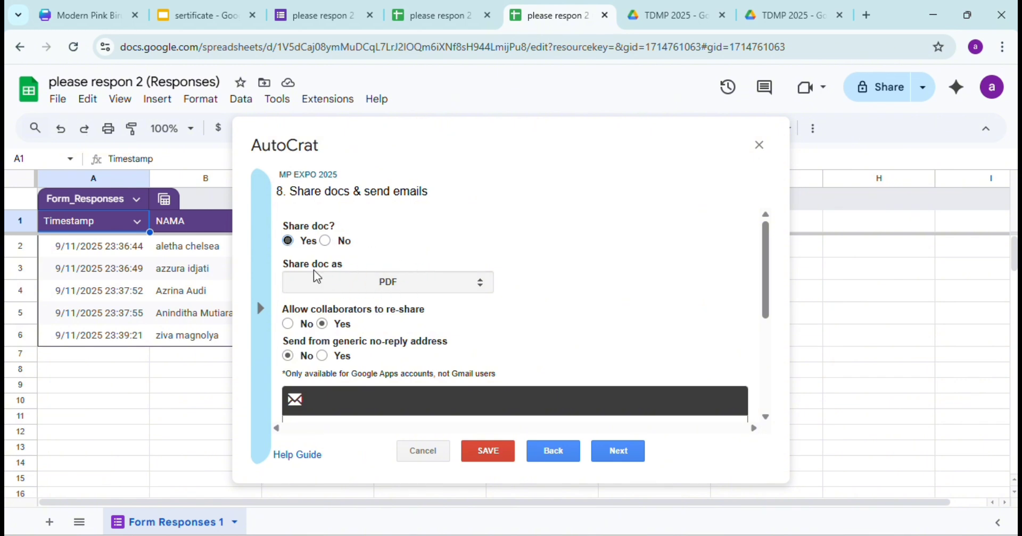
scroll(410, 333, down, 1)
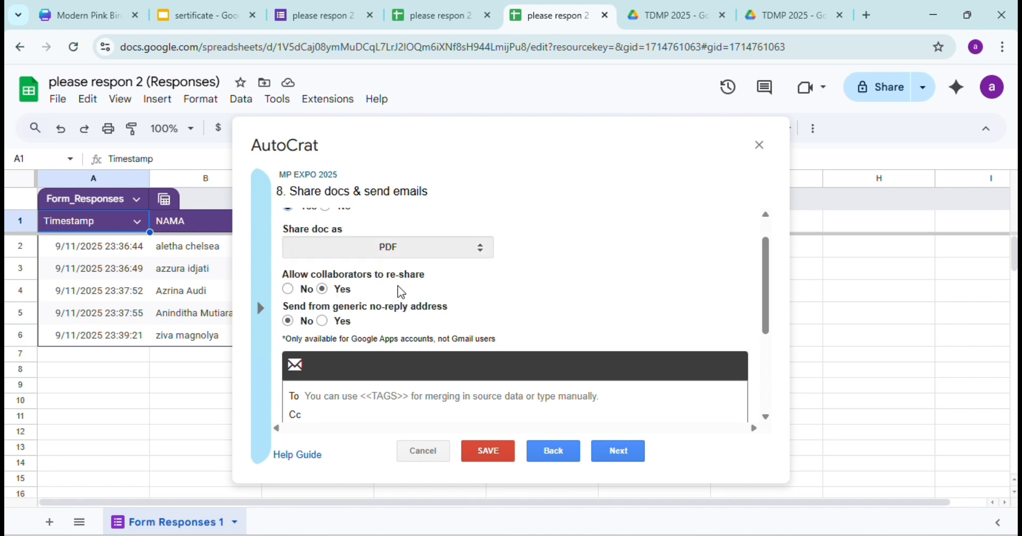
scroll(400, 292, down, 1)
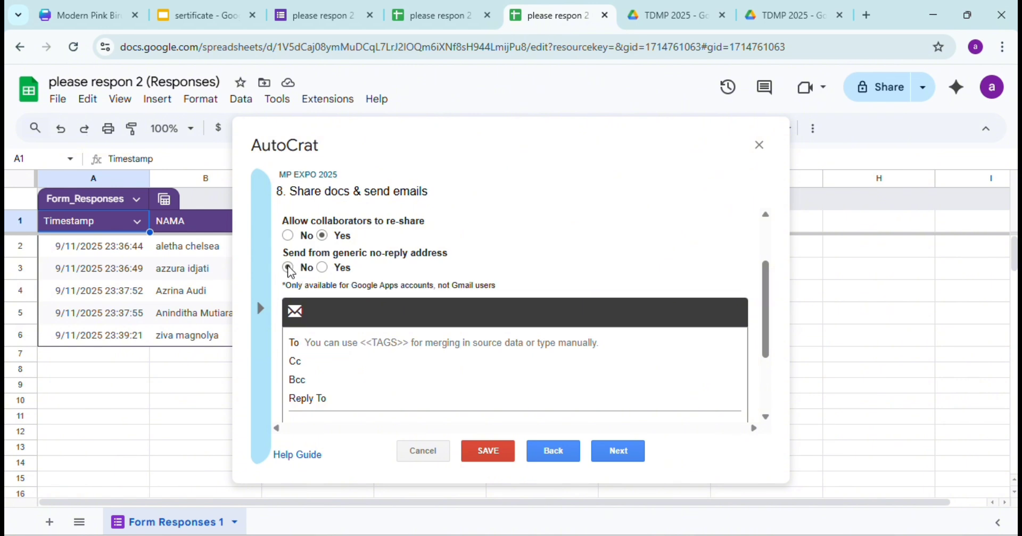
click(333, 342)
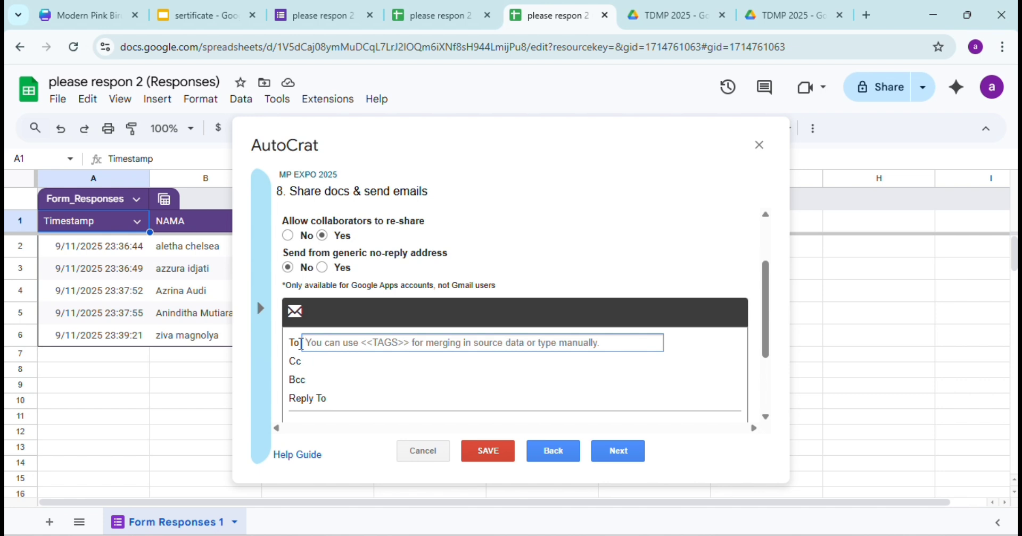
text(<<E)
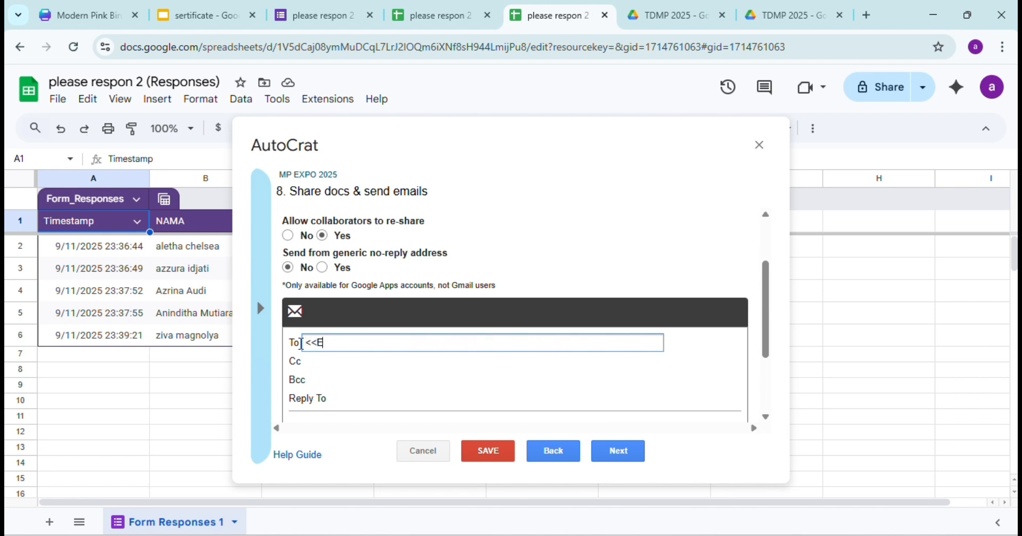
text(MAIL>>)
Enter the email subject SERTIFIKAT MP EXPO 2025 and the placeholder message "..."
scroll(397, 394, down, 2)
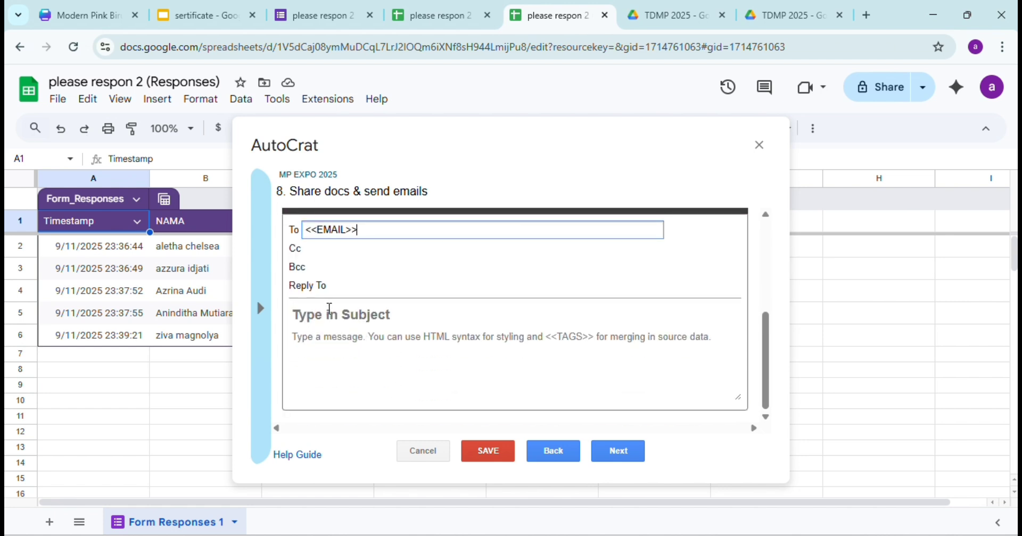
click(329, 312)
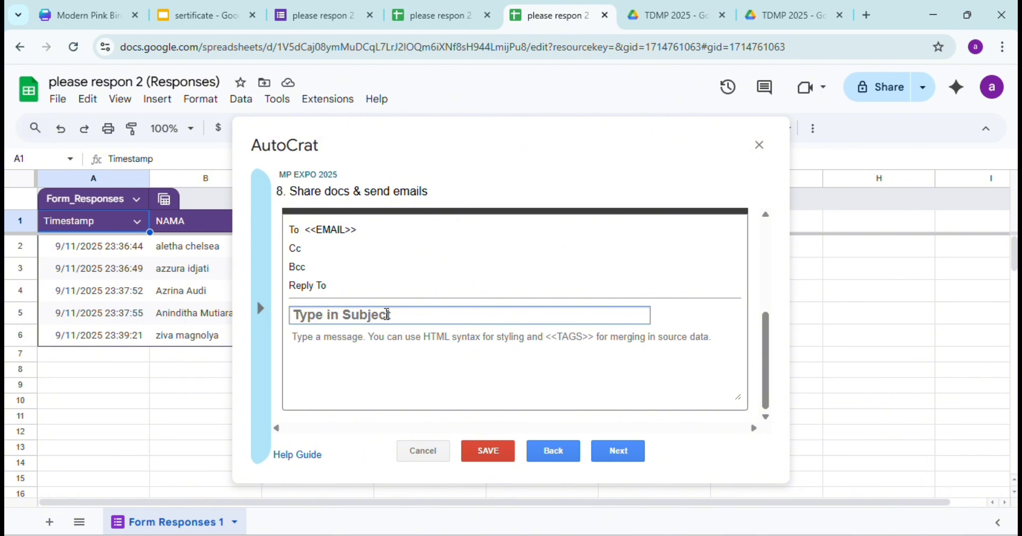
text(S)
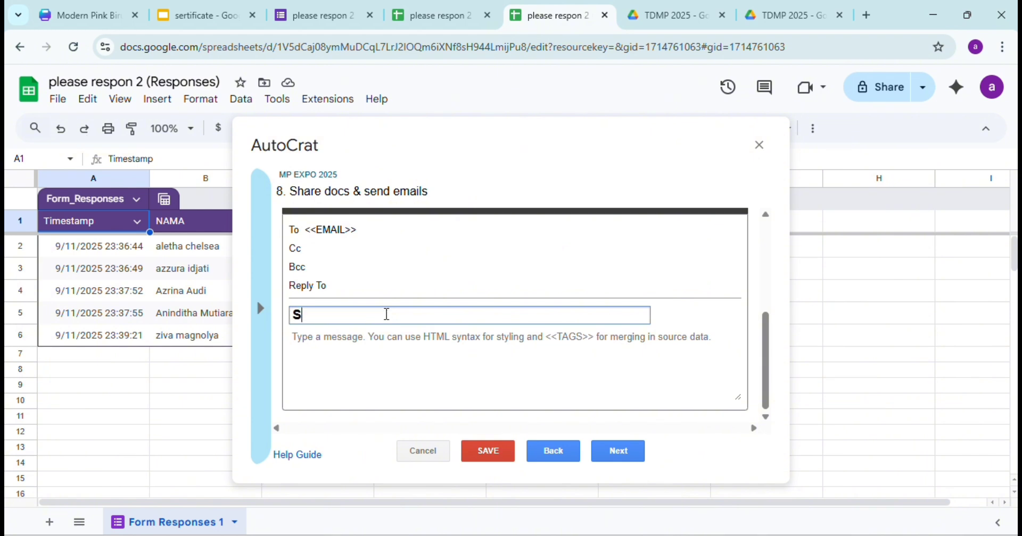
text(ERTIFIKAT MP)
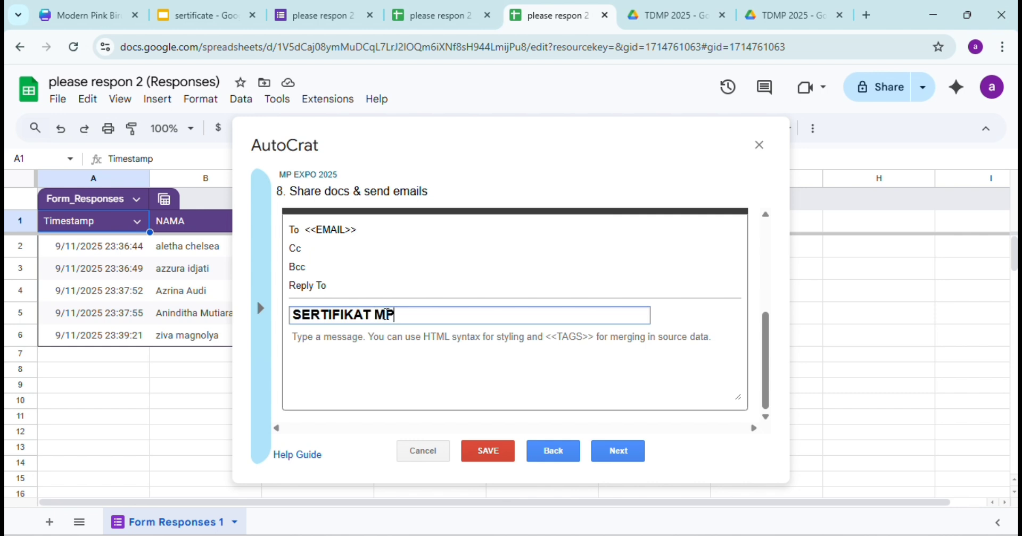
text( EXPO 2025)
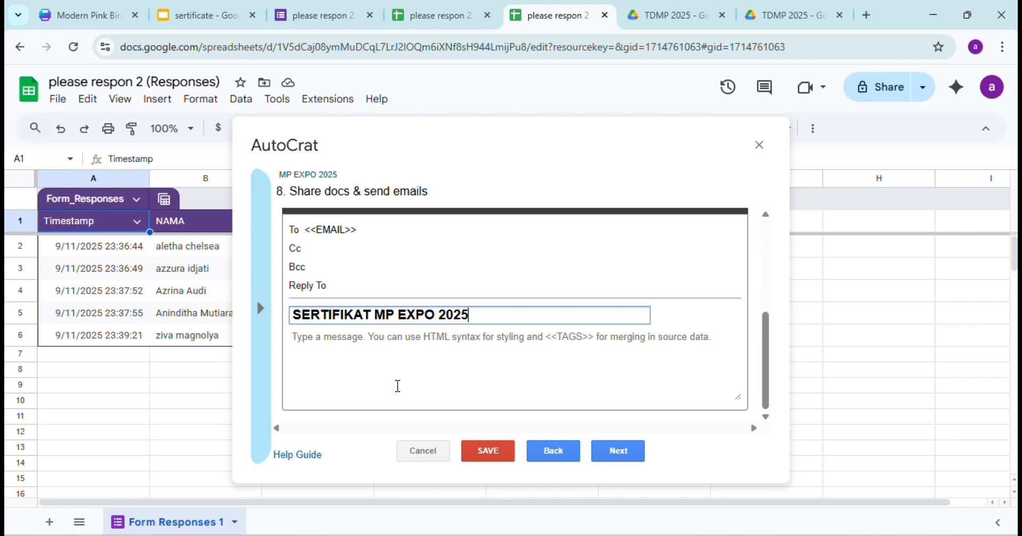
click(413, 348)
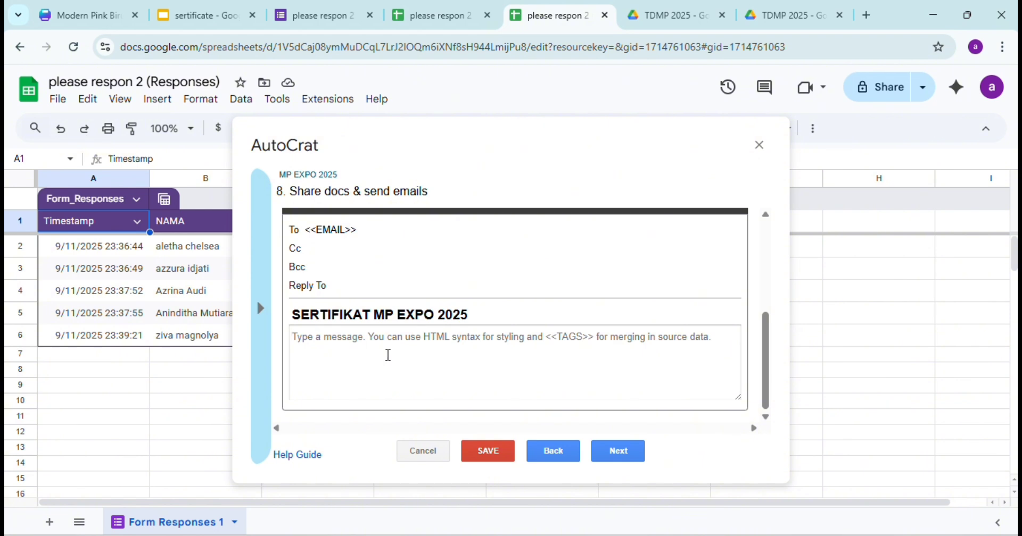
text(..)
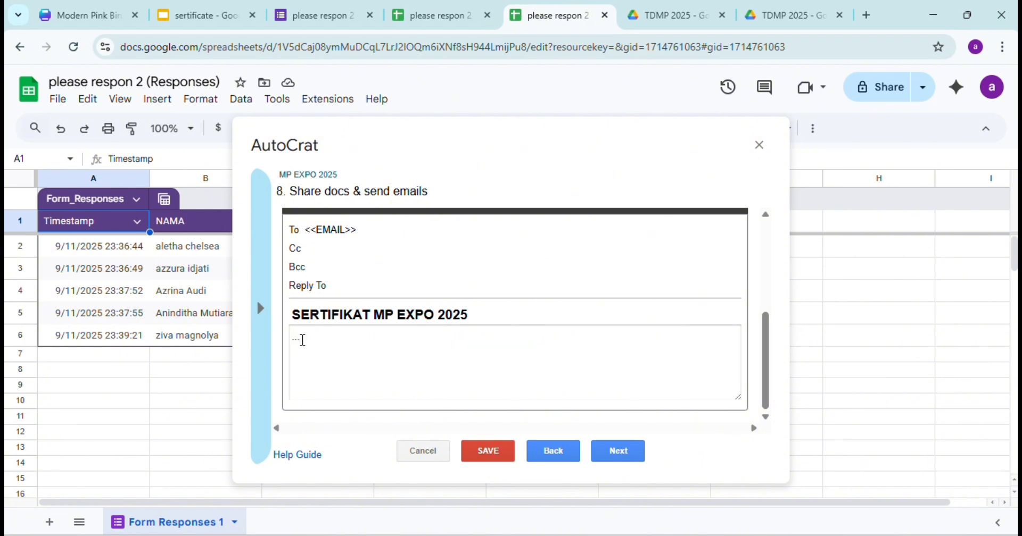
Continue to the job triggers, try the time trigger's interval options, and set Run on time trigger to No
click(611, 458)
click(292, 297)
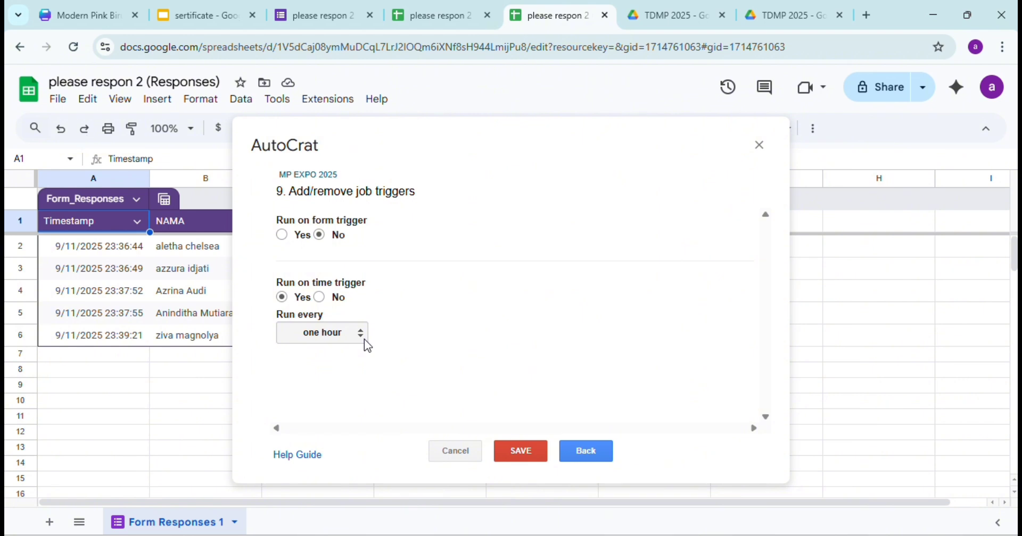
click(347, 335)
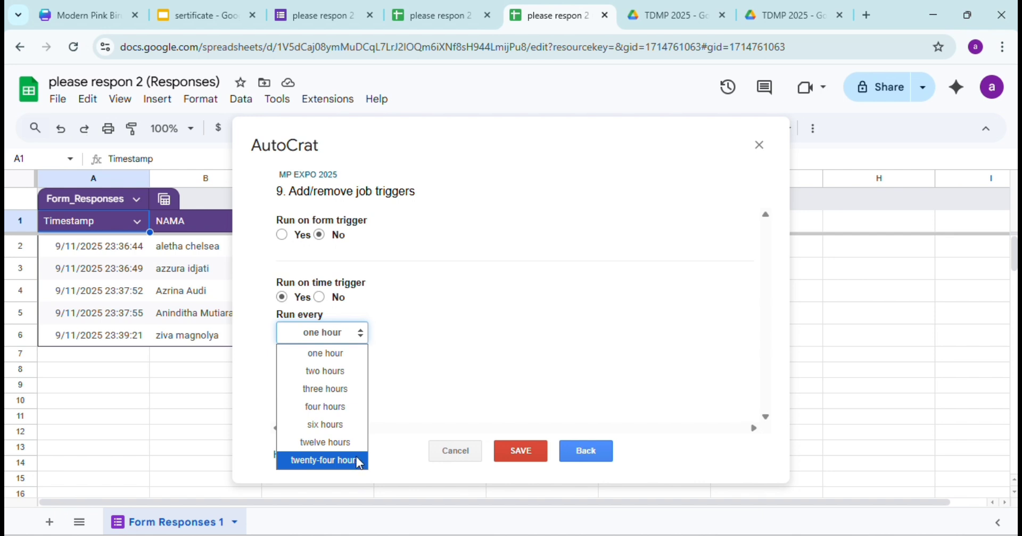
click(321, 299)
click(320, 299)
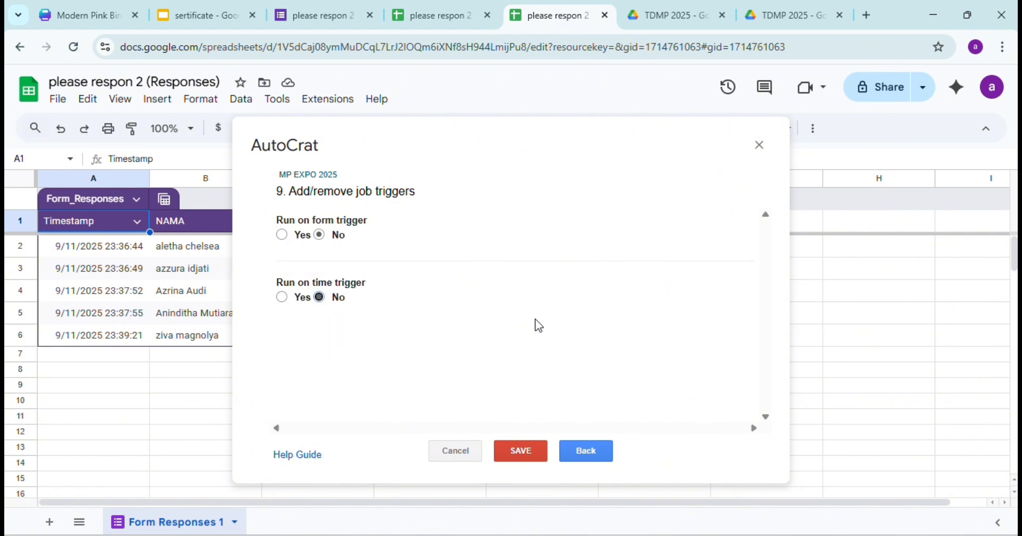
Save the MP EXPO 2025 merge job and run it
click(516, 448)
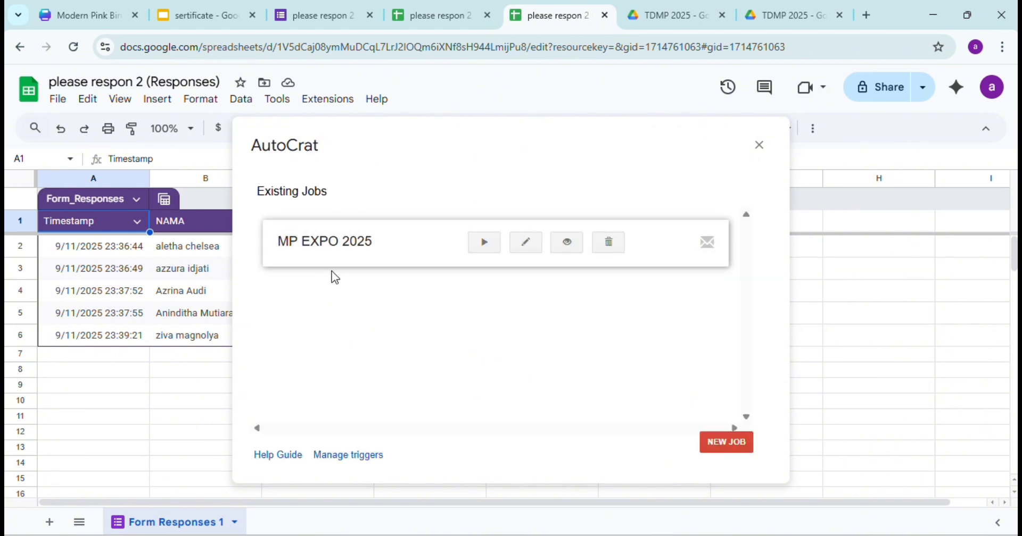
click(482, 244)
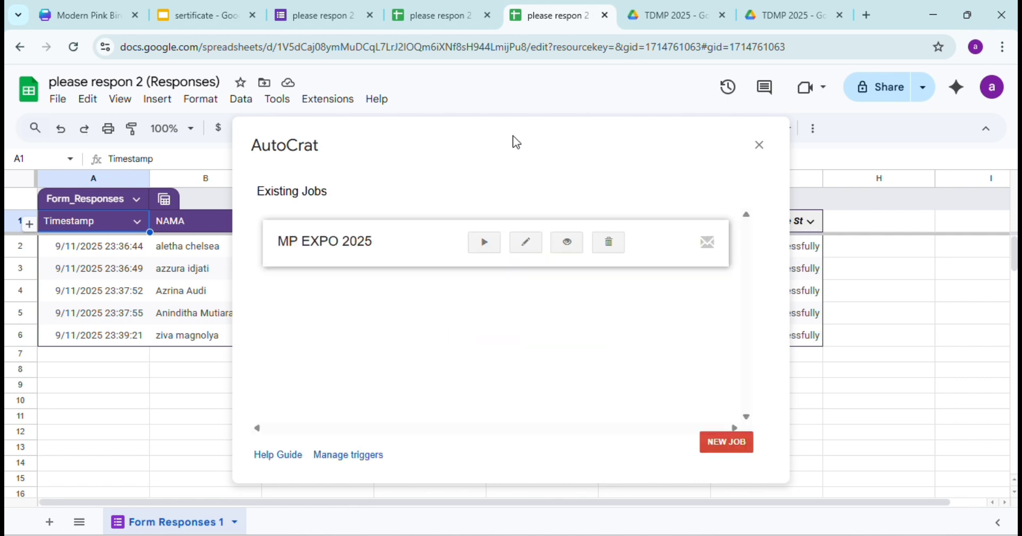
Switch to the TDMP 2025 folder in Google Drive and examine the generated certificate PDFs, previewing one participant's certificate
click(674, 12)
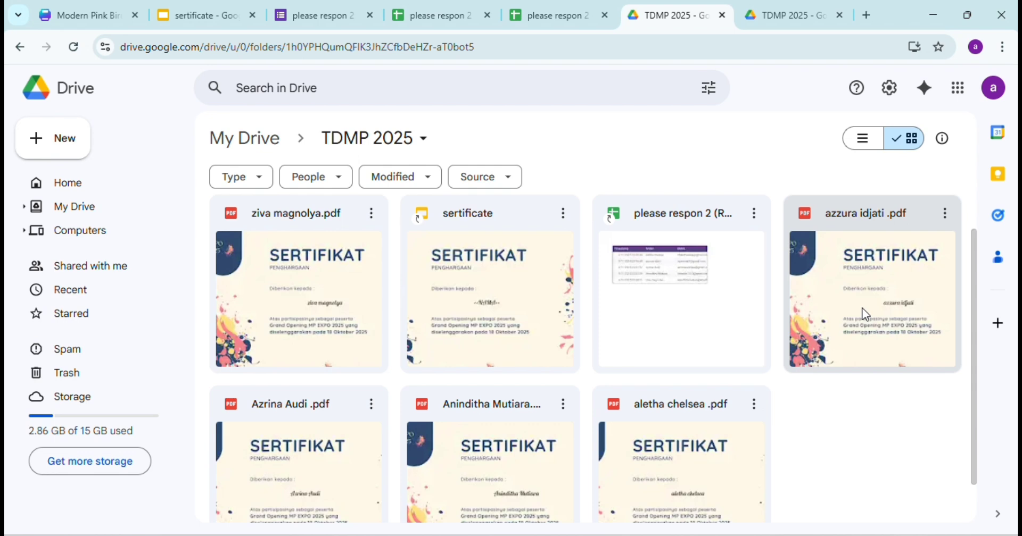
scroll(864, 314, down, 1)
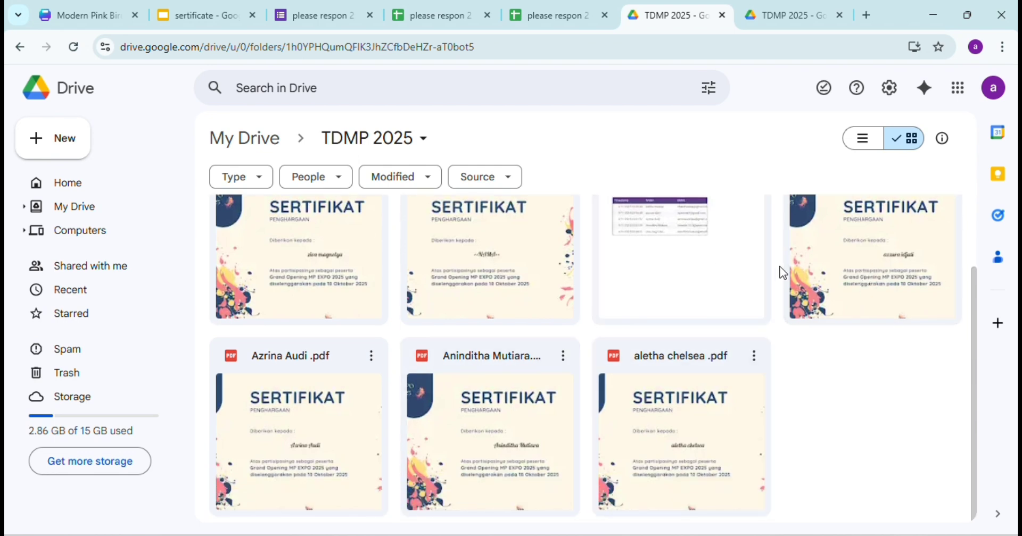
scroll(828, 266, up, 1)
click(828, 266)
double_click(828, 266)
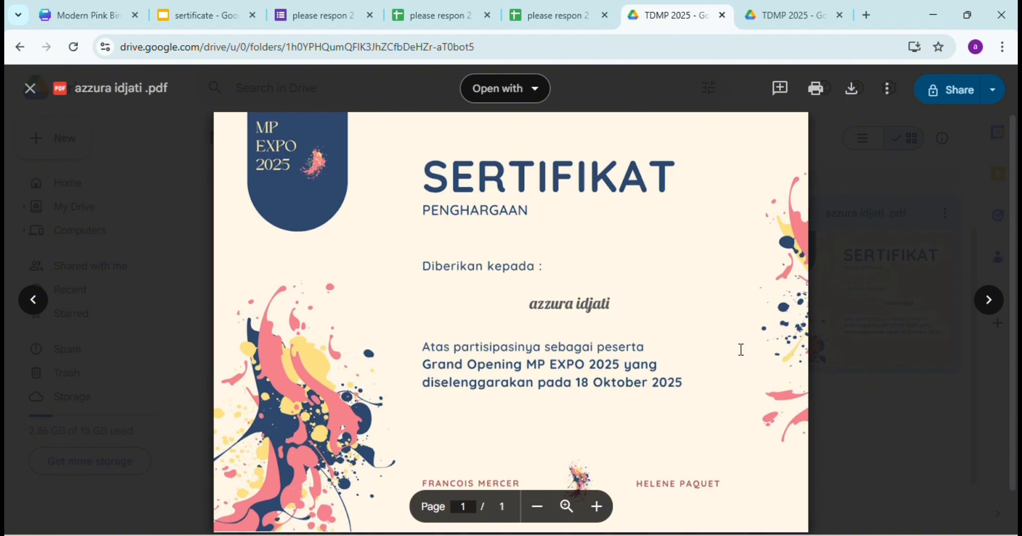
click(852, 345)
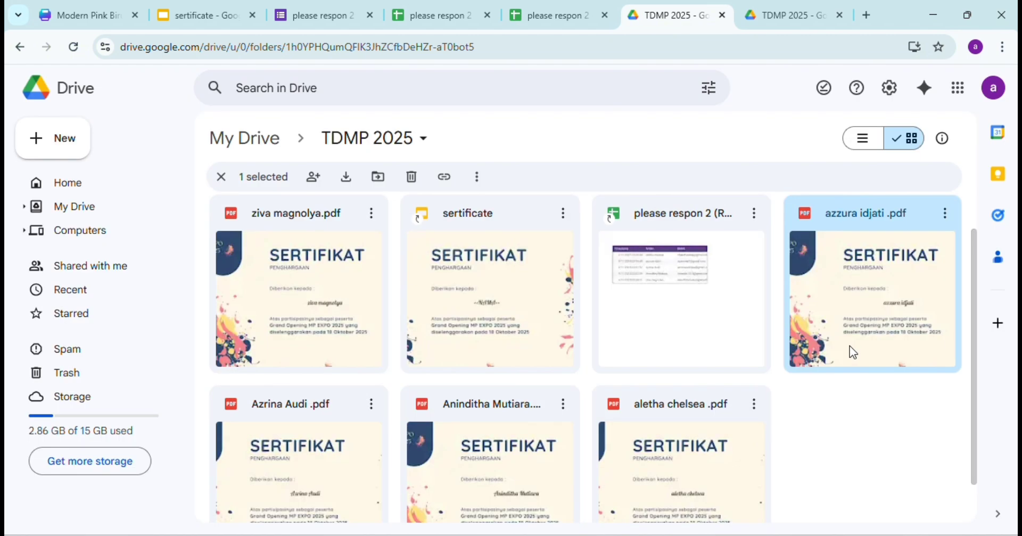
scroll(822, 442, down, 1)
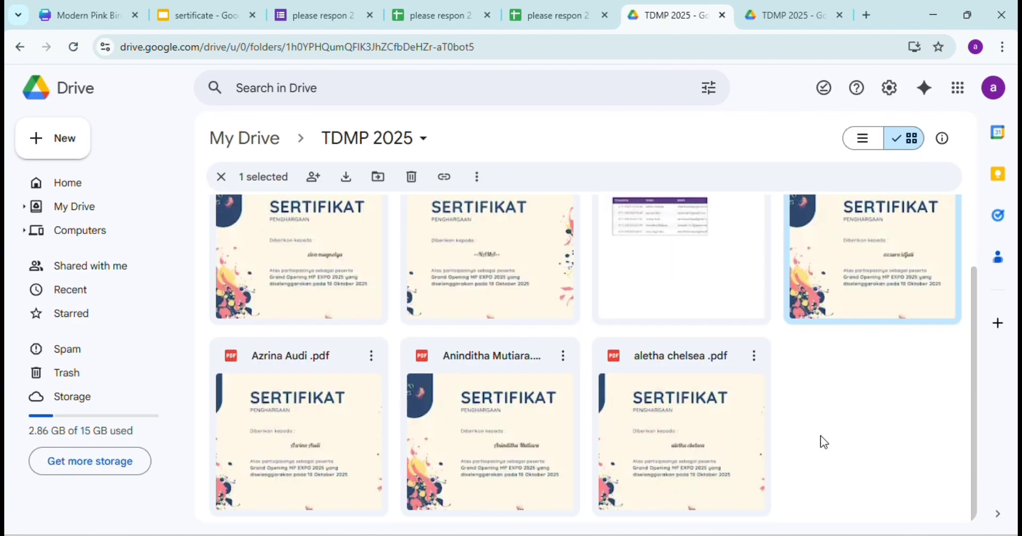
scroll(479, 340, up, 2)
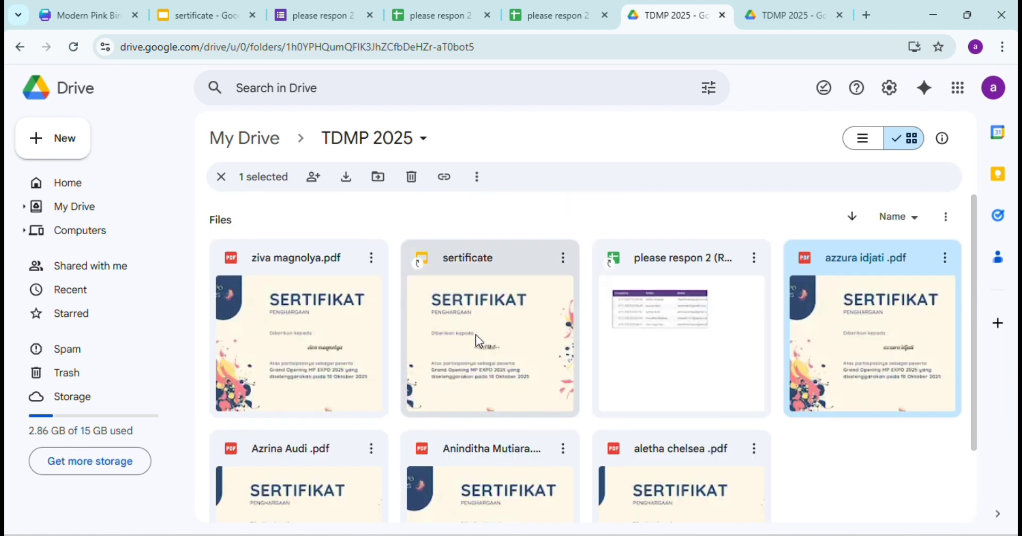
drag(474, 330, 449, 27)
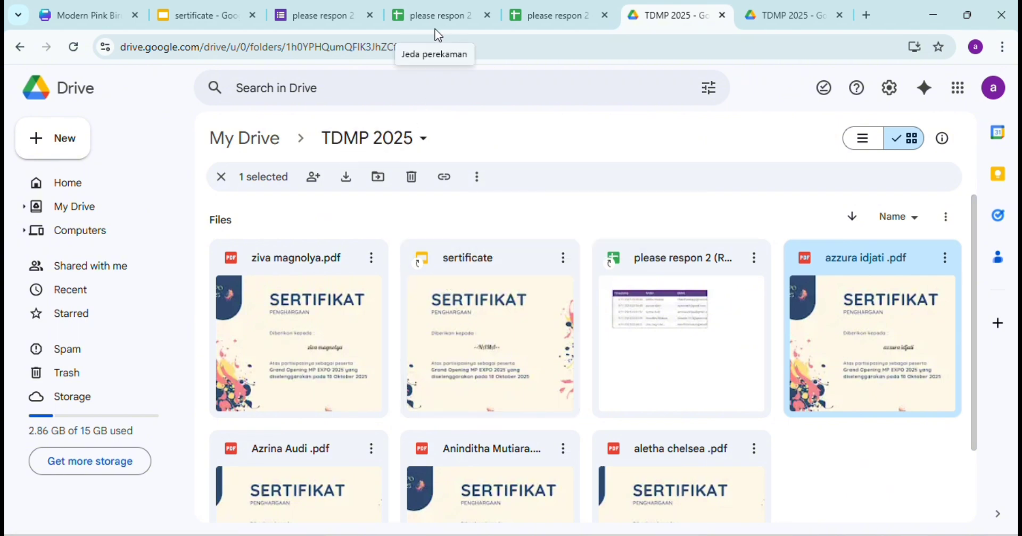